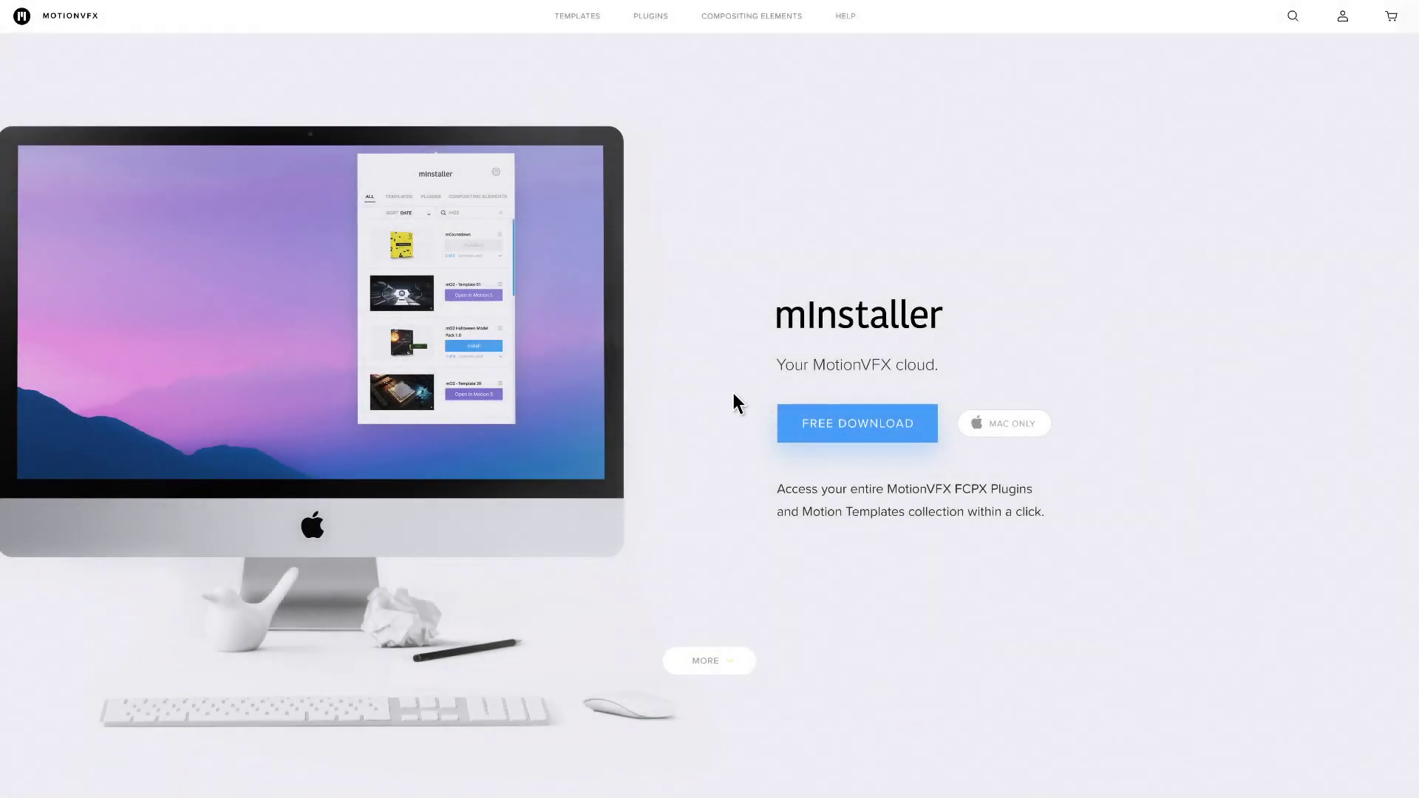
Download the free mInstaller app from the MotionVFX mInstaller page in Safari.
click(856, 423)
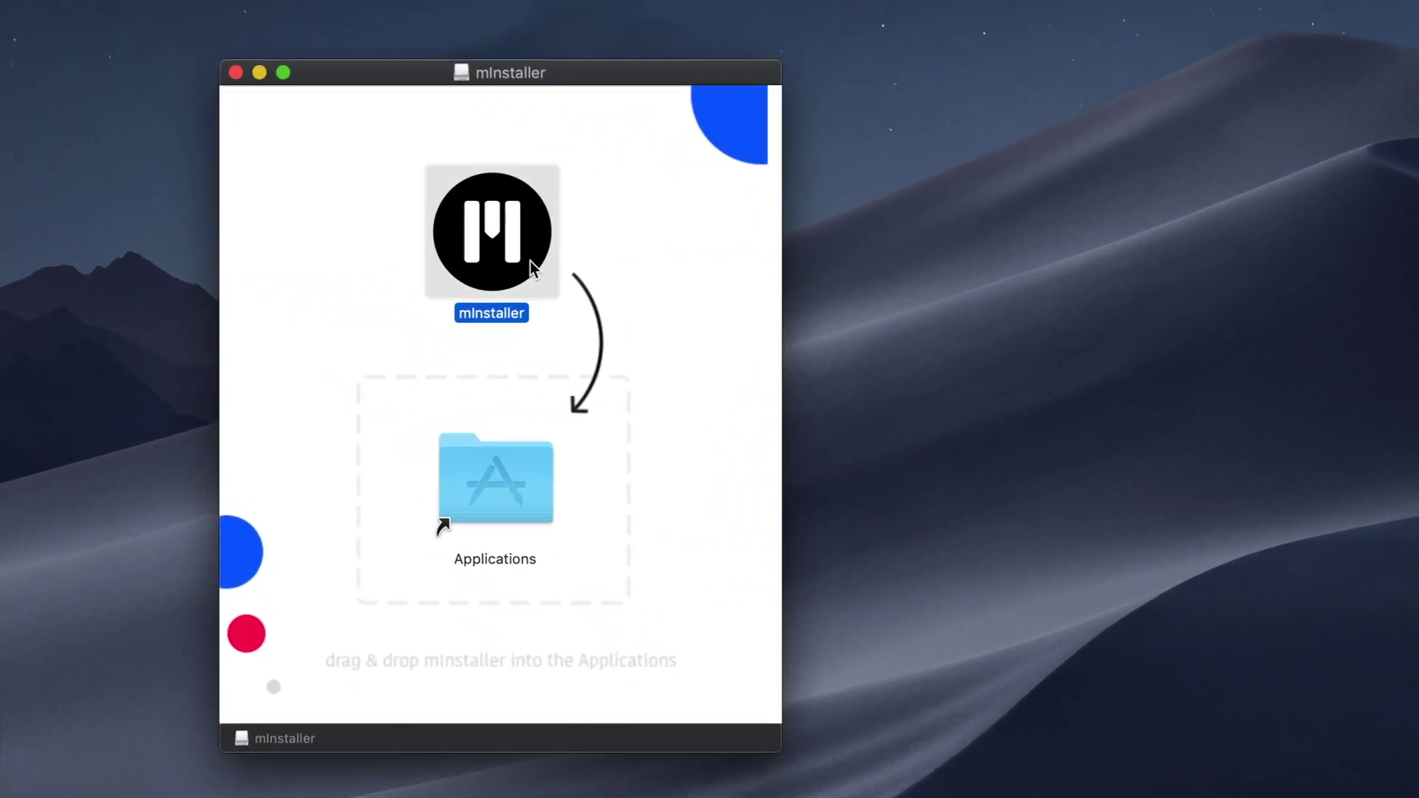
Drag mInstaller from its disk window onto the Applications folder alias.
drag(247, 343, 288, 370)
drag(616, 318, 530, 481)
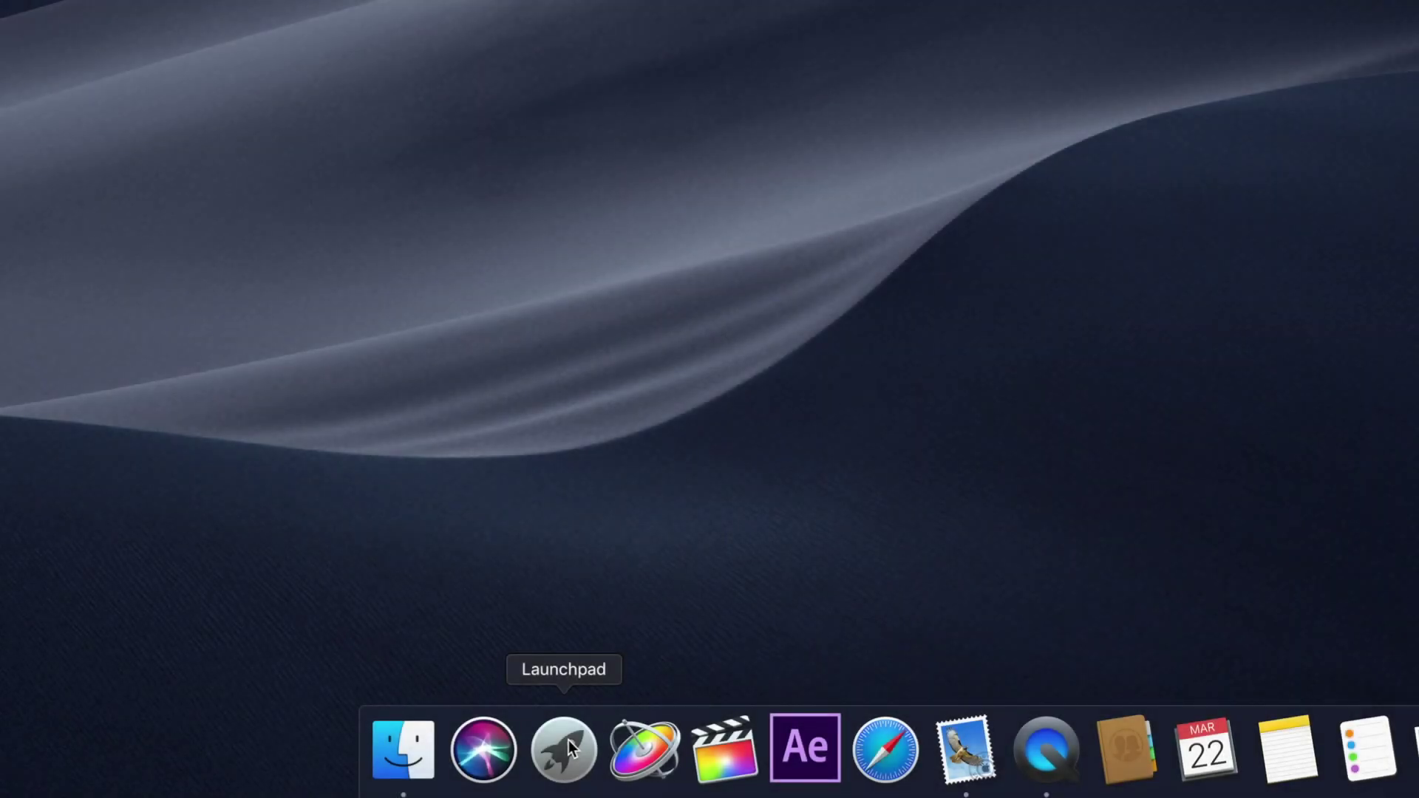
Launch mInstaller from the Launchpad app grid.
click(570, 739)
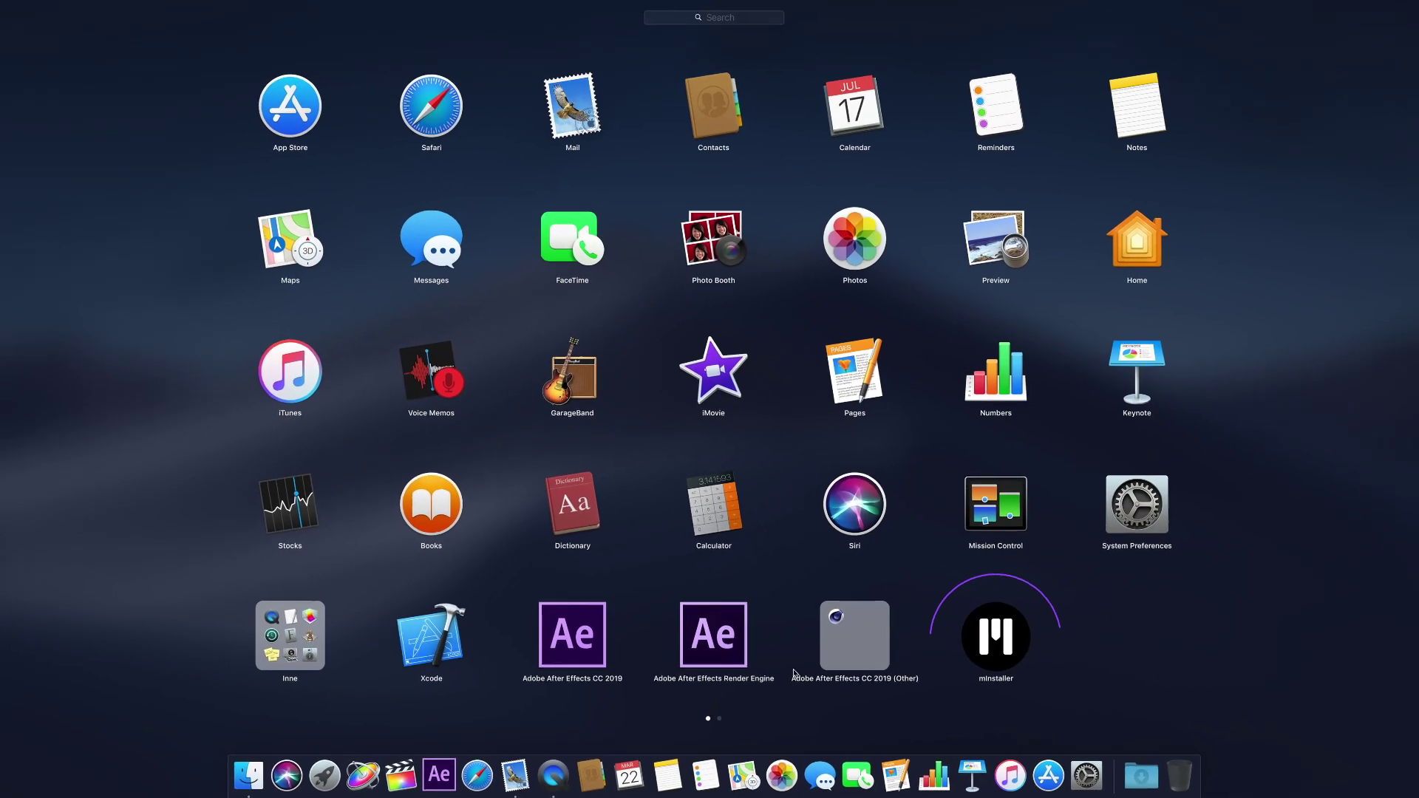
click(1014, 570)
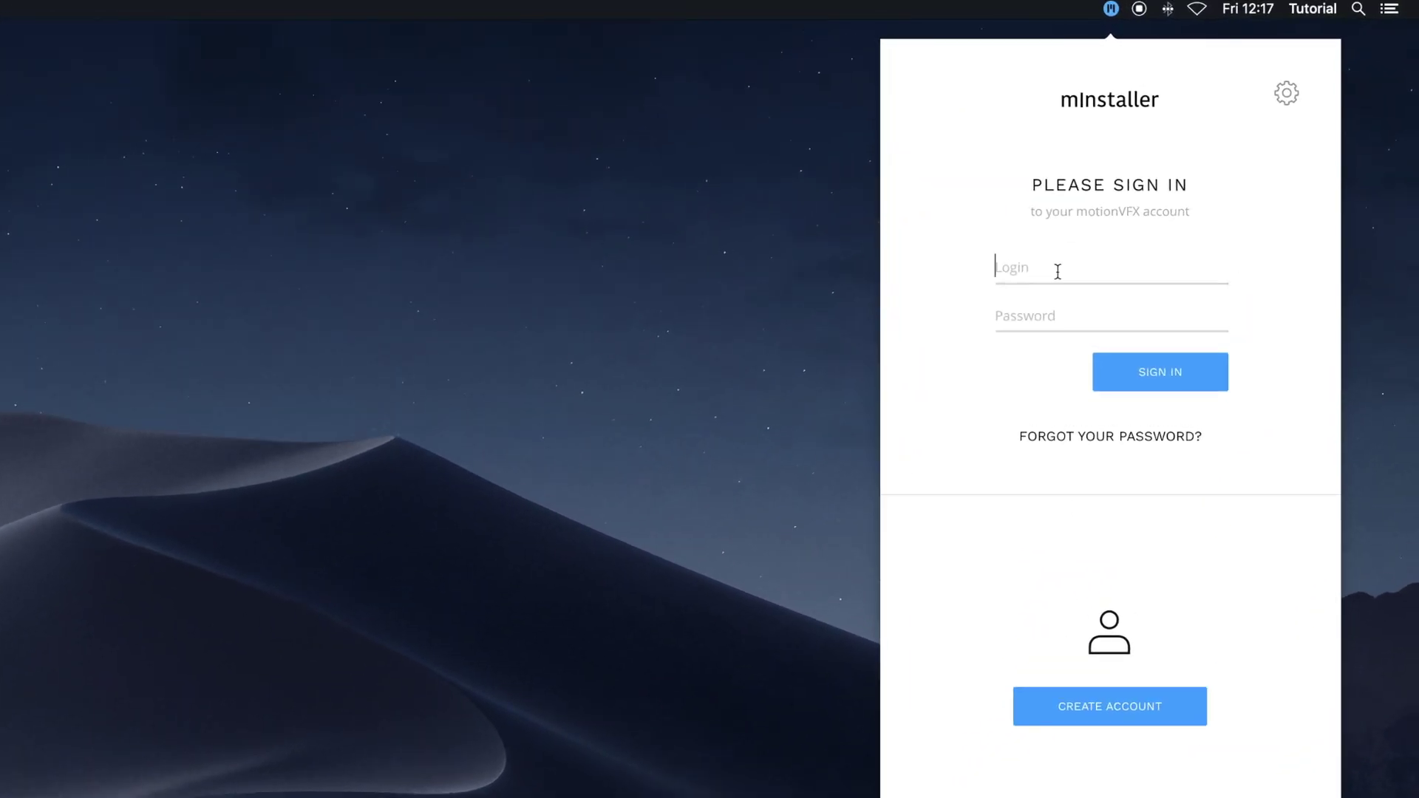
Enter the motionVFX account login and password, then sign in.
text(User)
click(1082, 314)
text(•••••••••••)
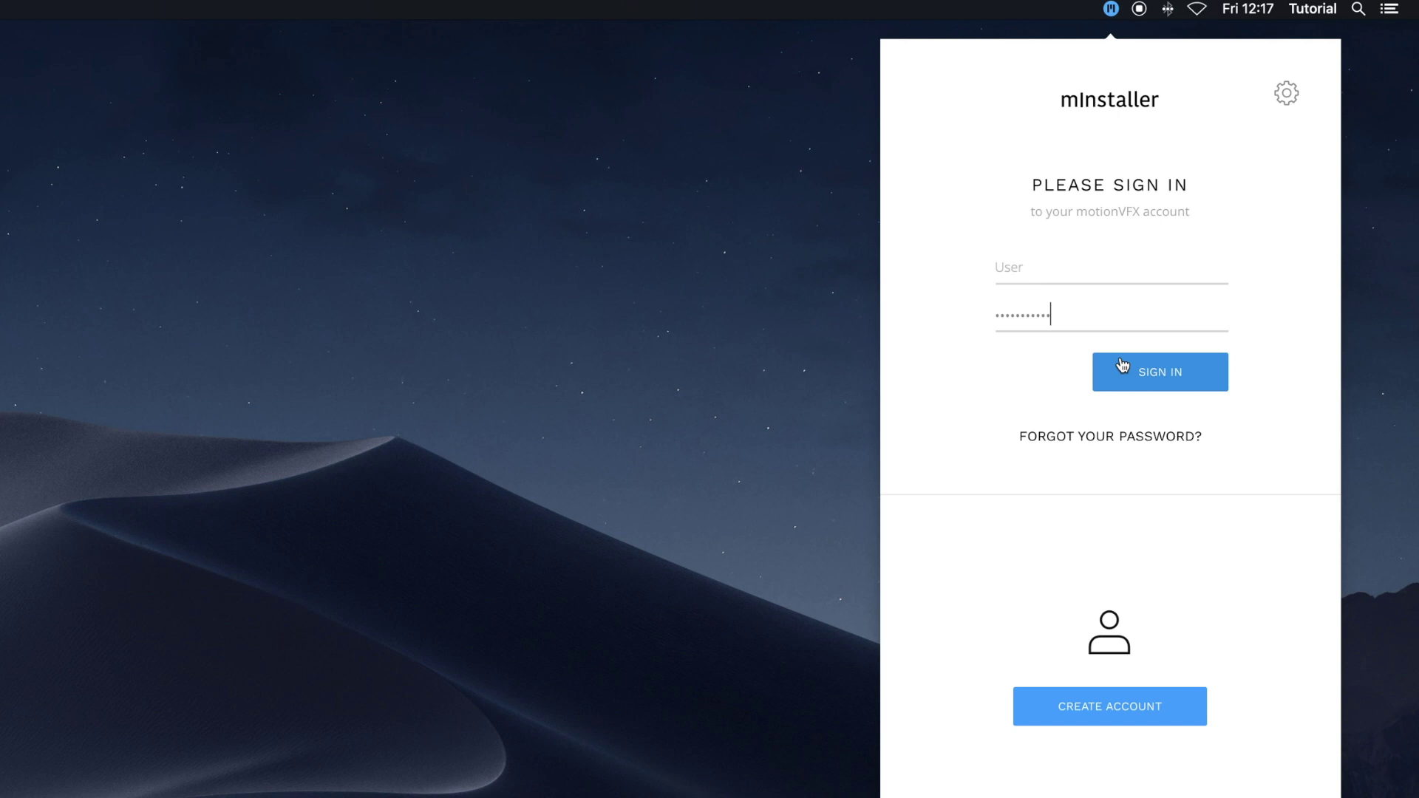
click(1122, 366)
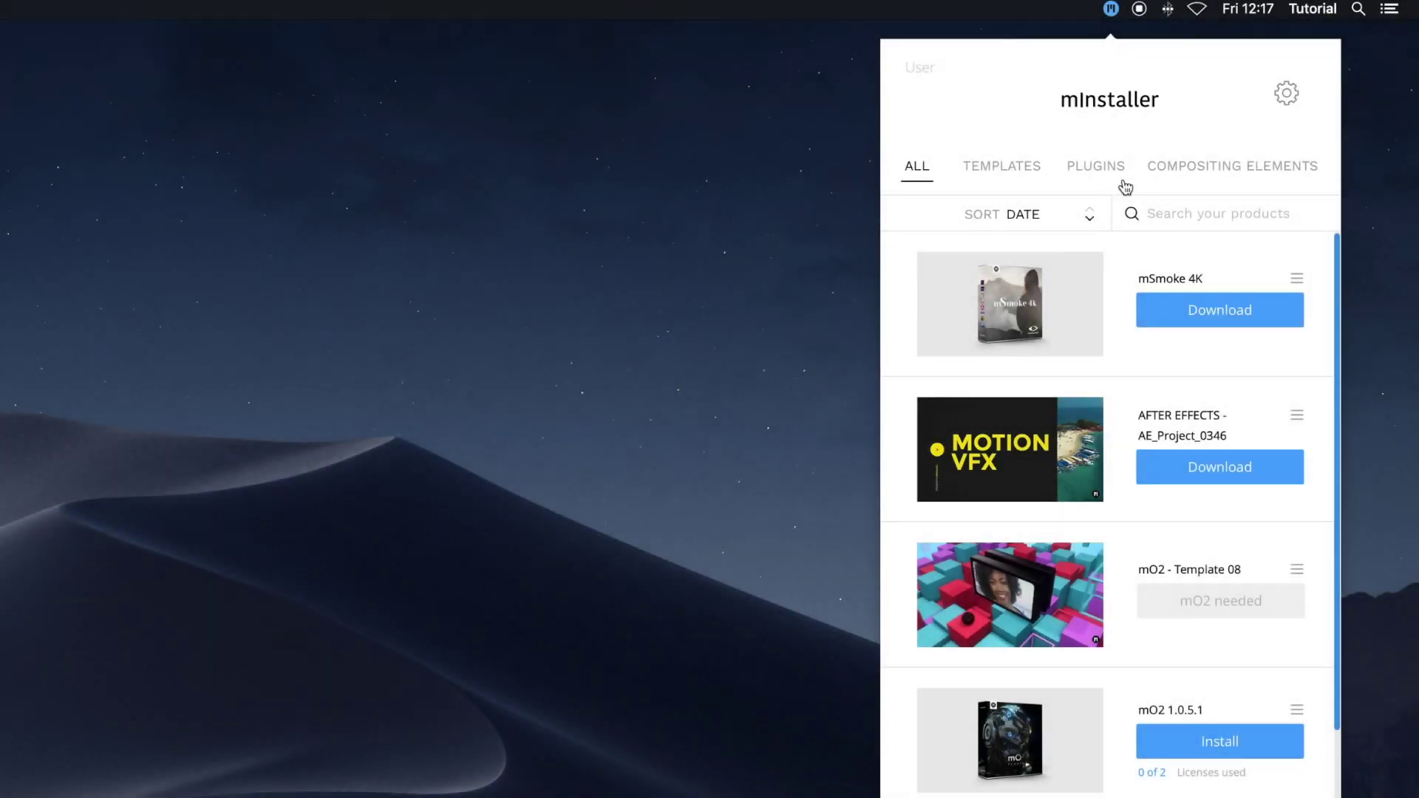
Browse the Templates, Plugins and Compositing Elements categories, then return to All.
click(1016, 171)
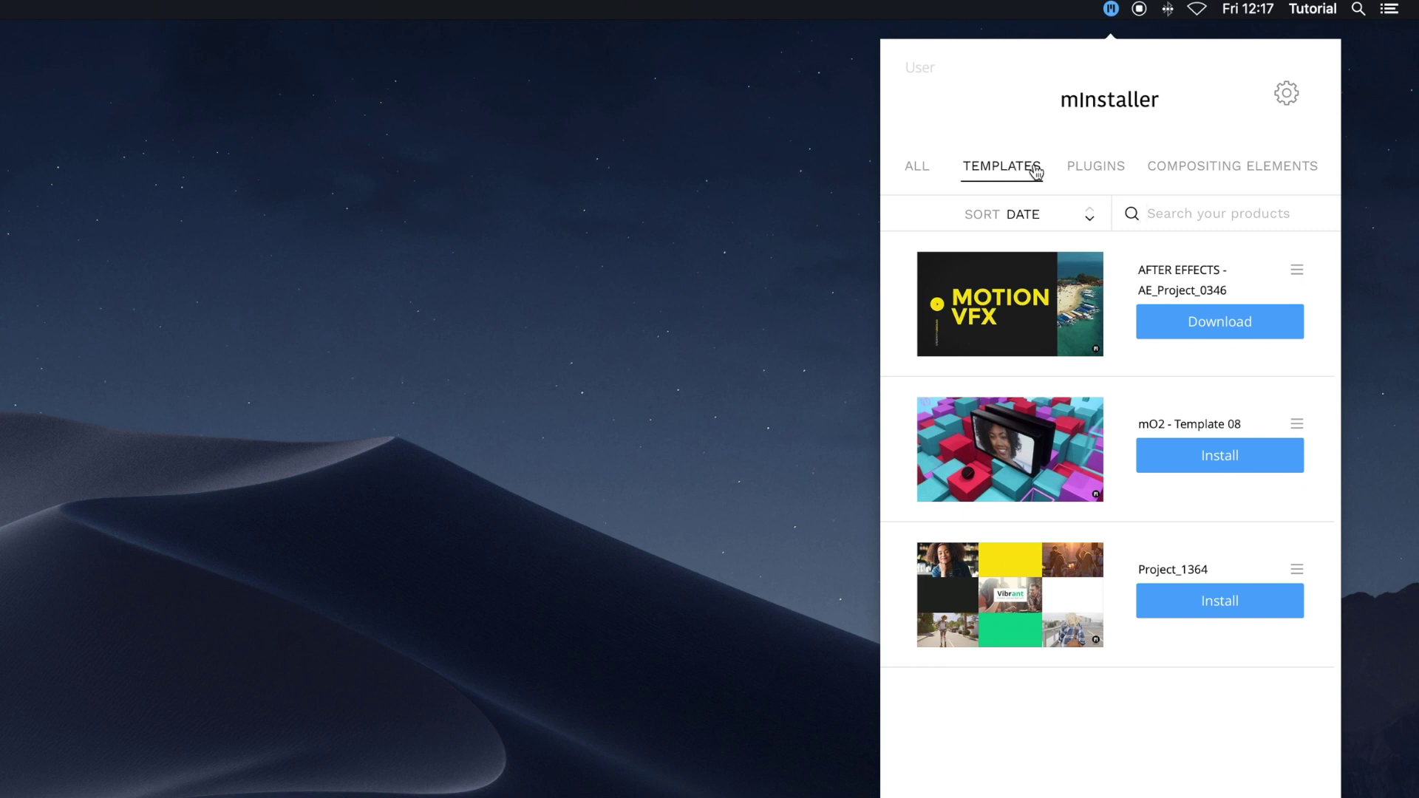
click(1097, 170)
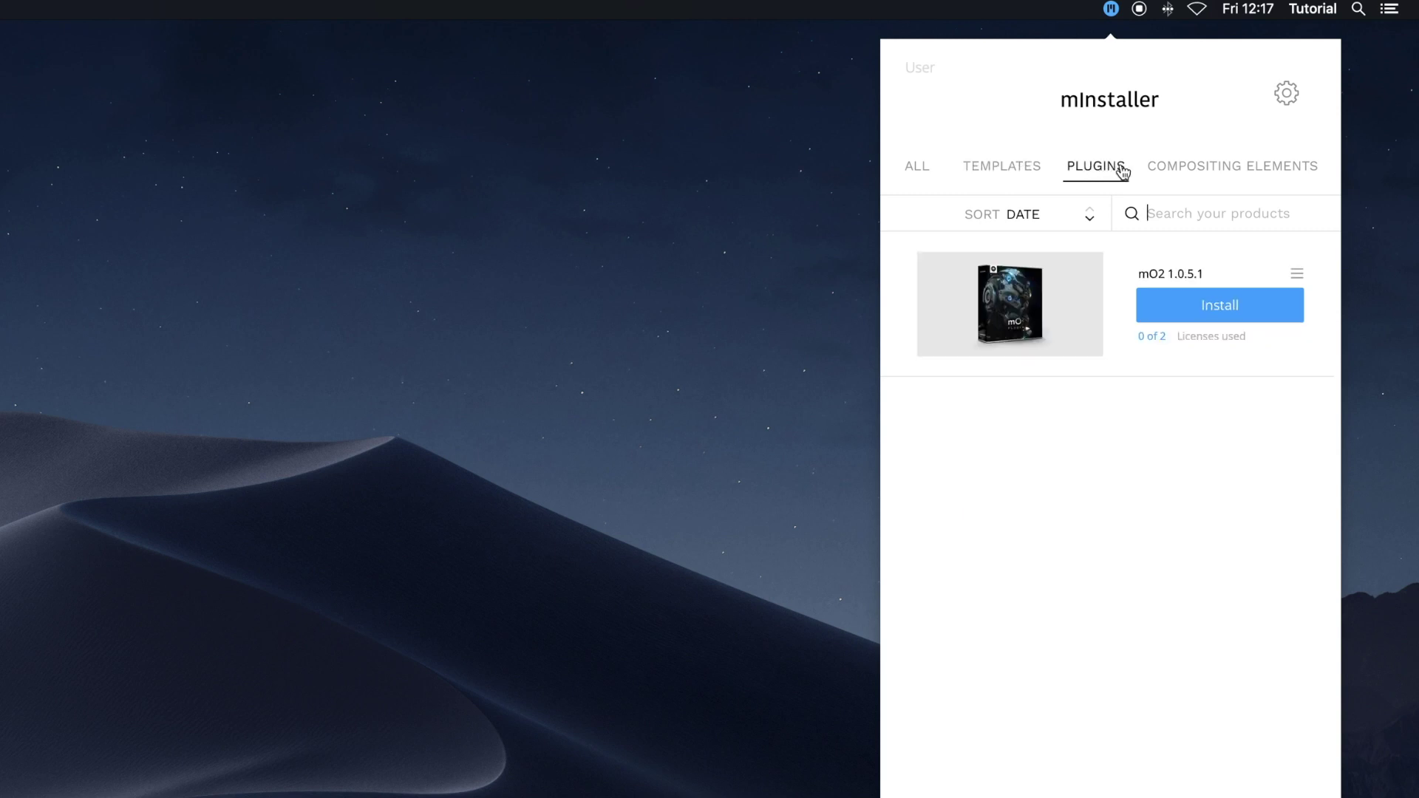
click(1185, 172)
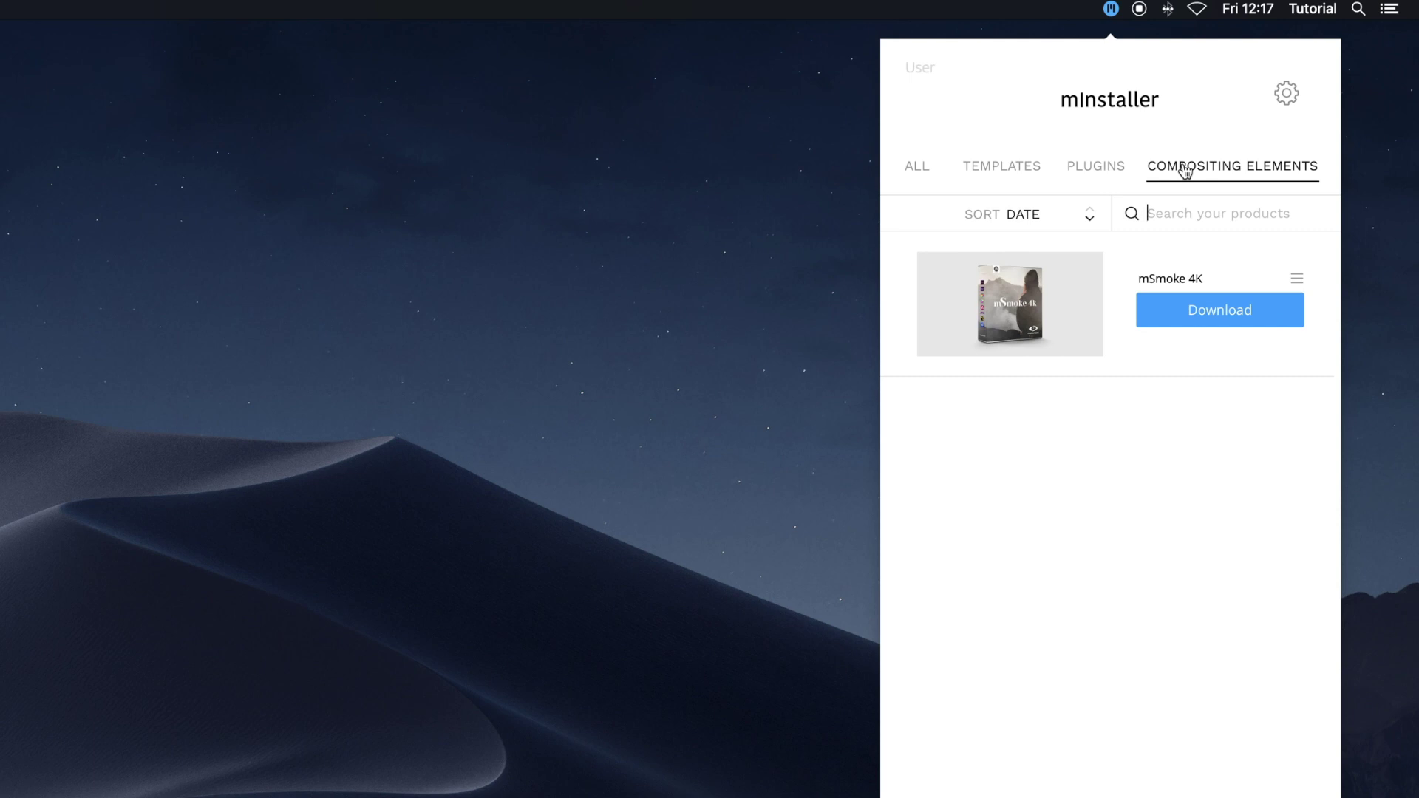
click(917, 170)
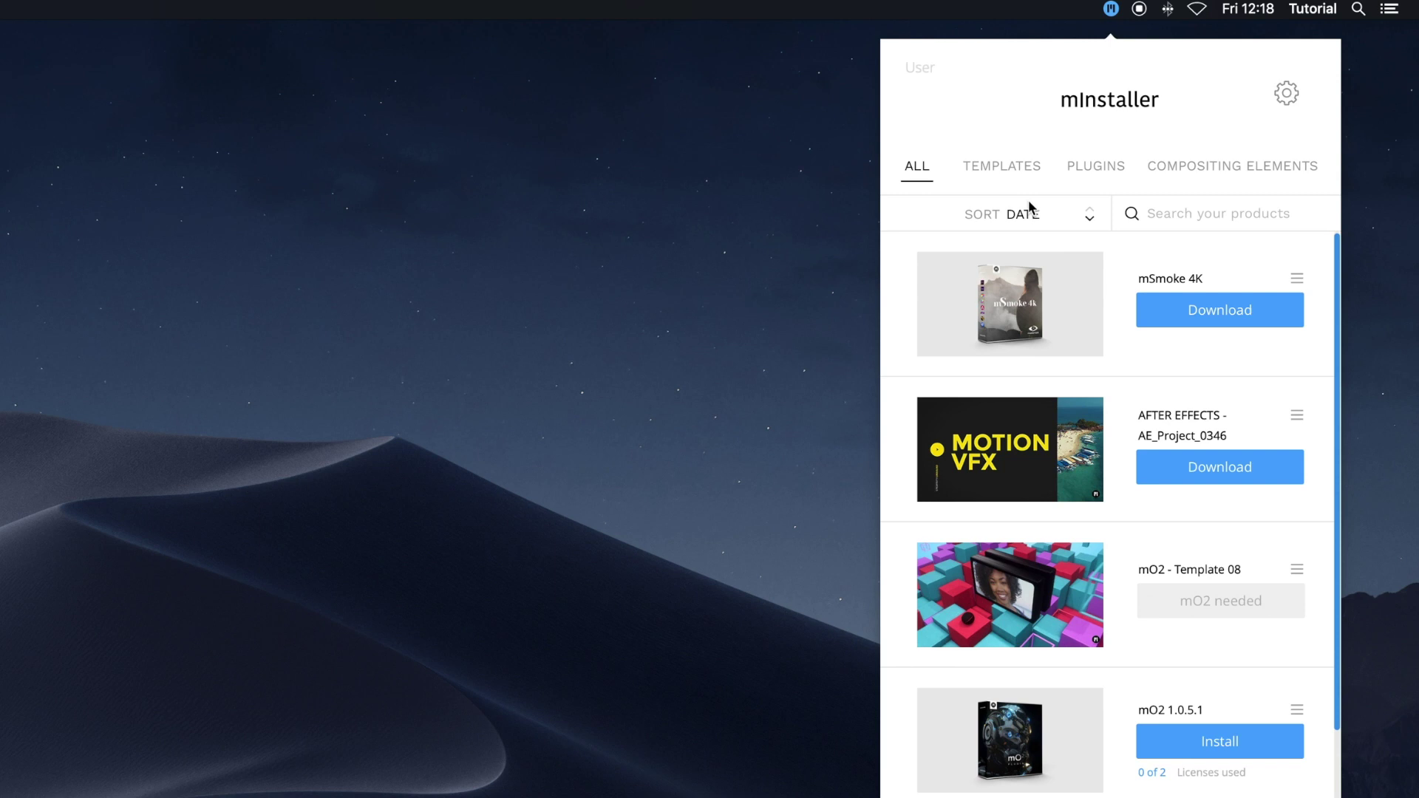
Sort the product library by name and search for 'mO2'.
click(1091, 222)
click(1092, 216)
click(1024, 215)
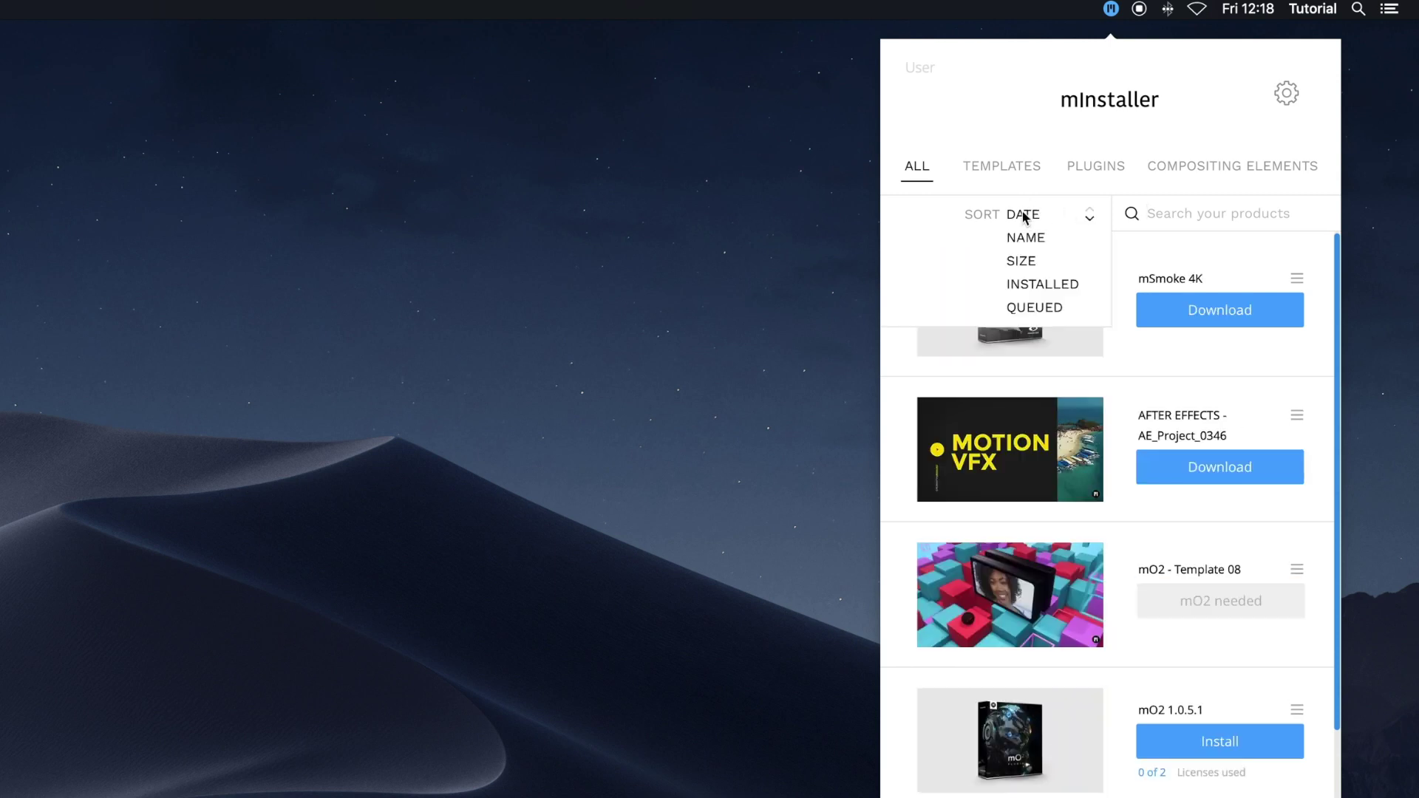
click(1026, 236)
click(1173, 212)
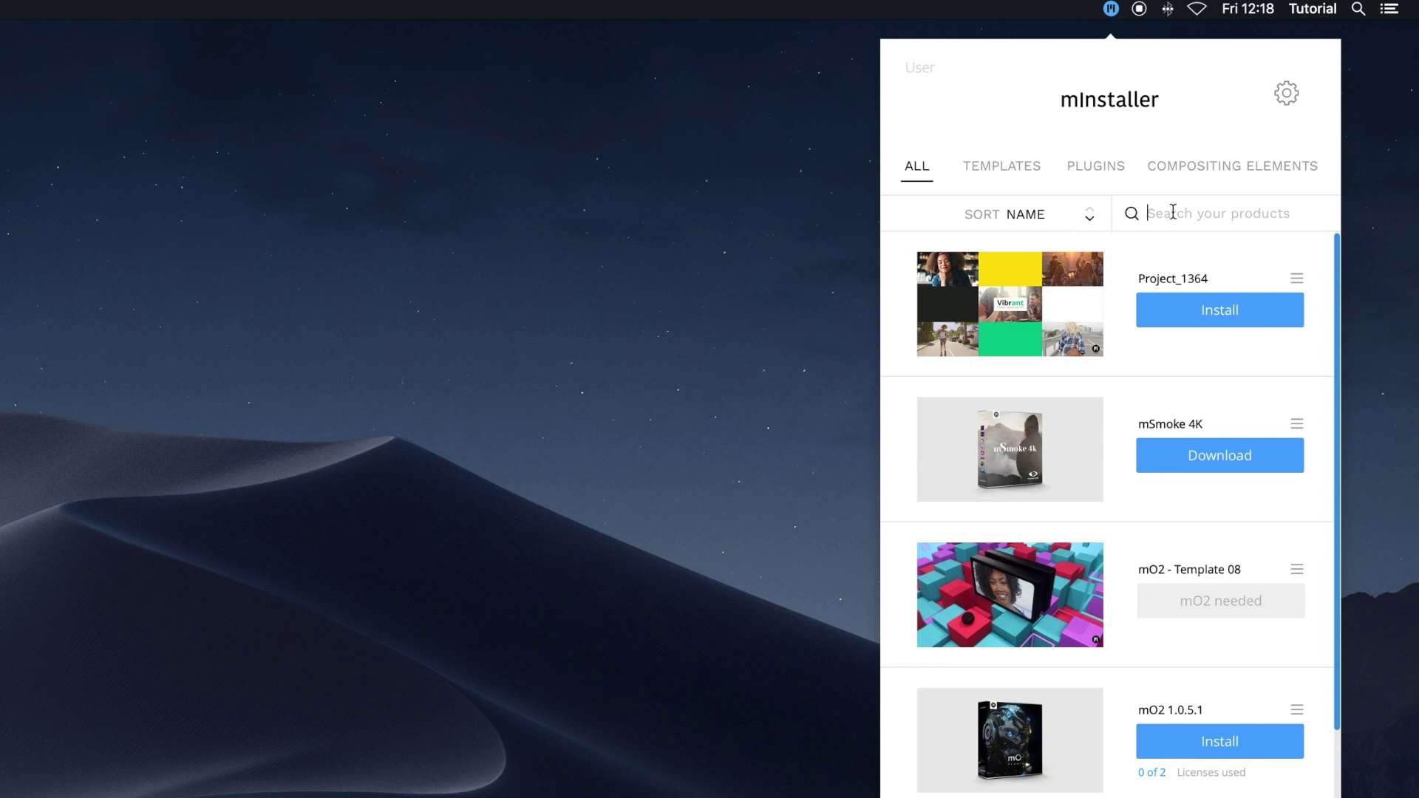
text(mO2)
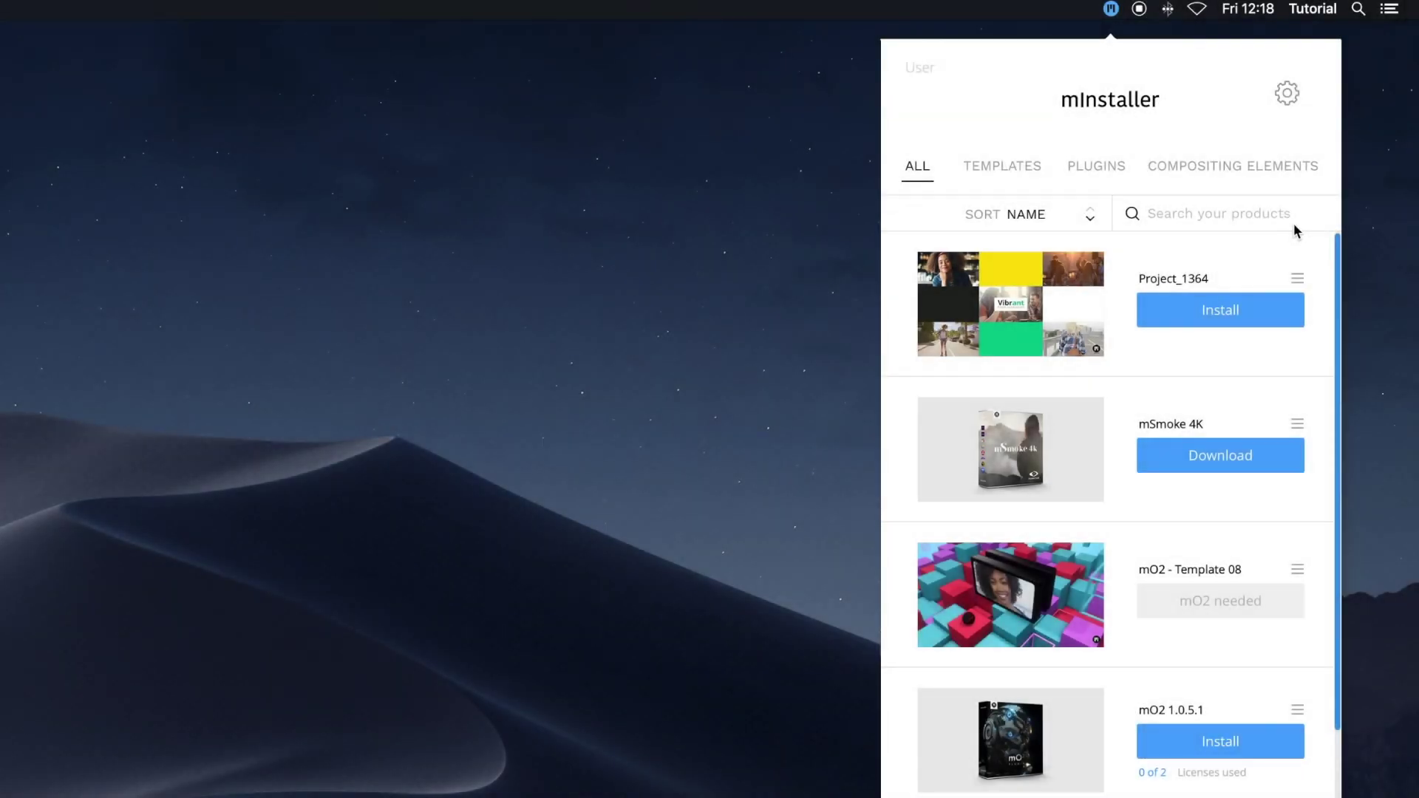
Install Project_1364 and run Project_1364_Project in Motion 5 at 24 fps.
click(1266, 310)
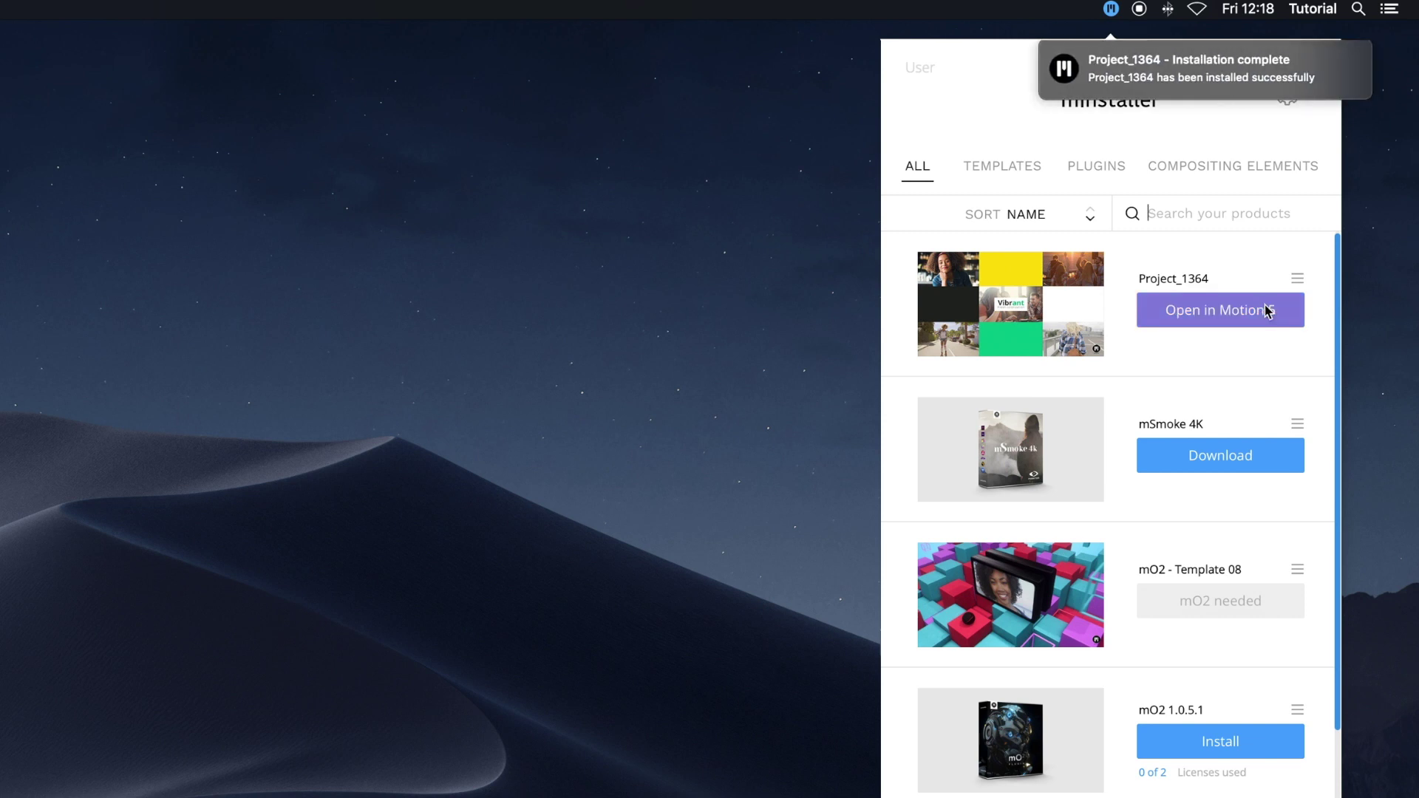
click(1266, 311)
click(1266, 311)
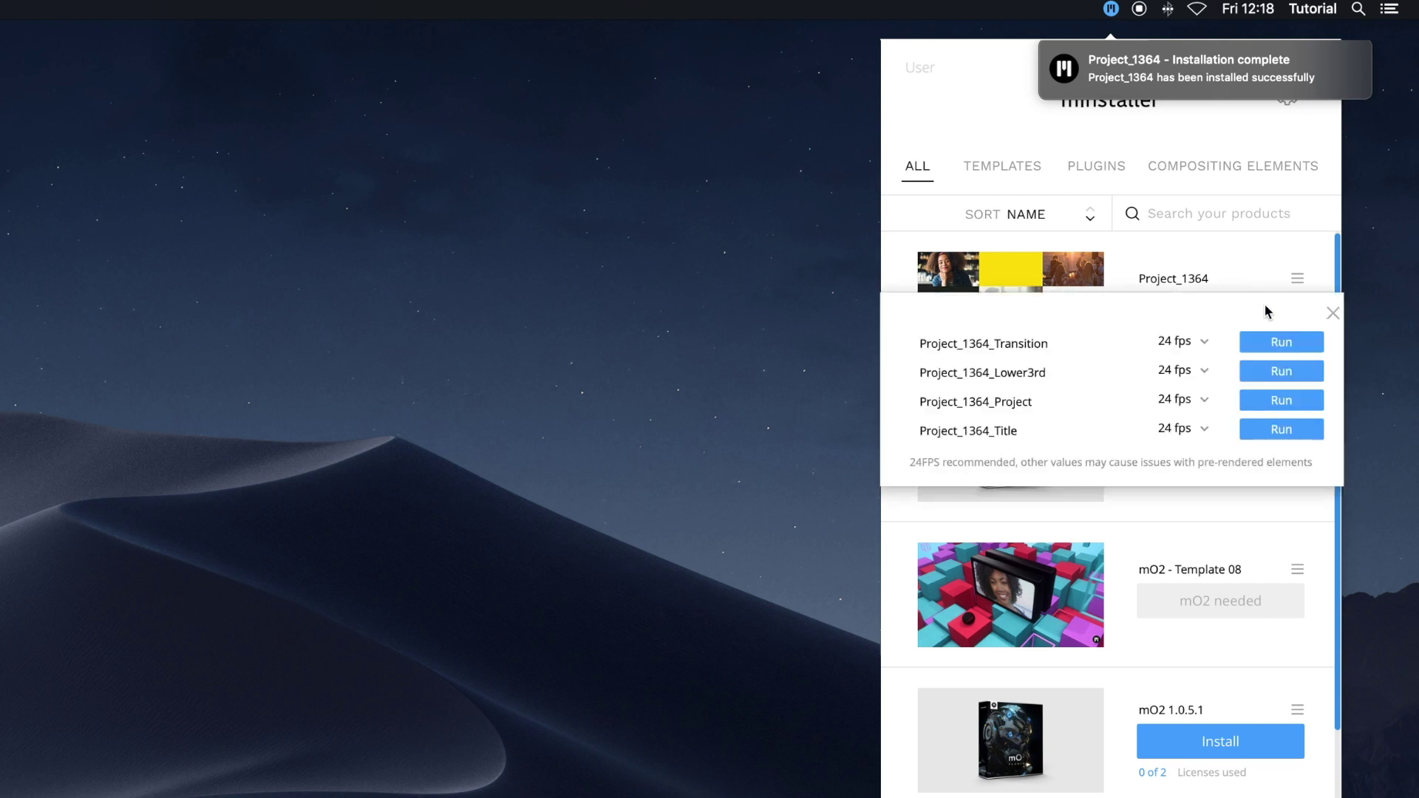
click(1206, 403)
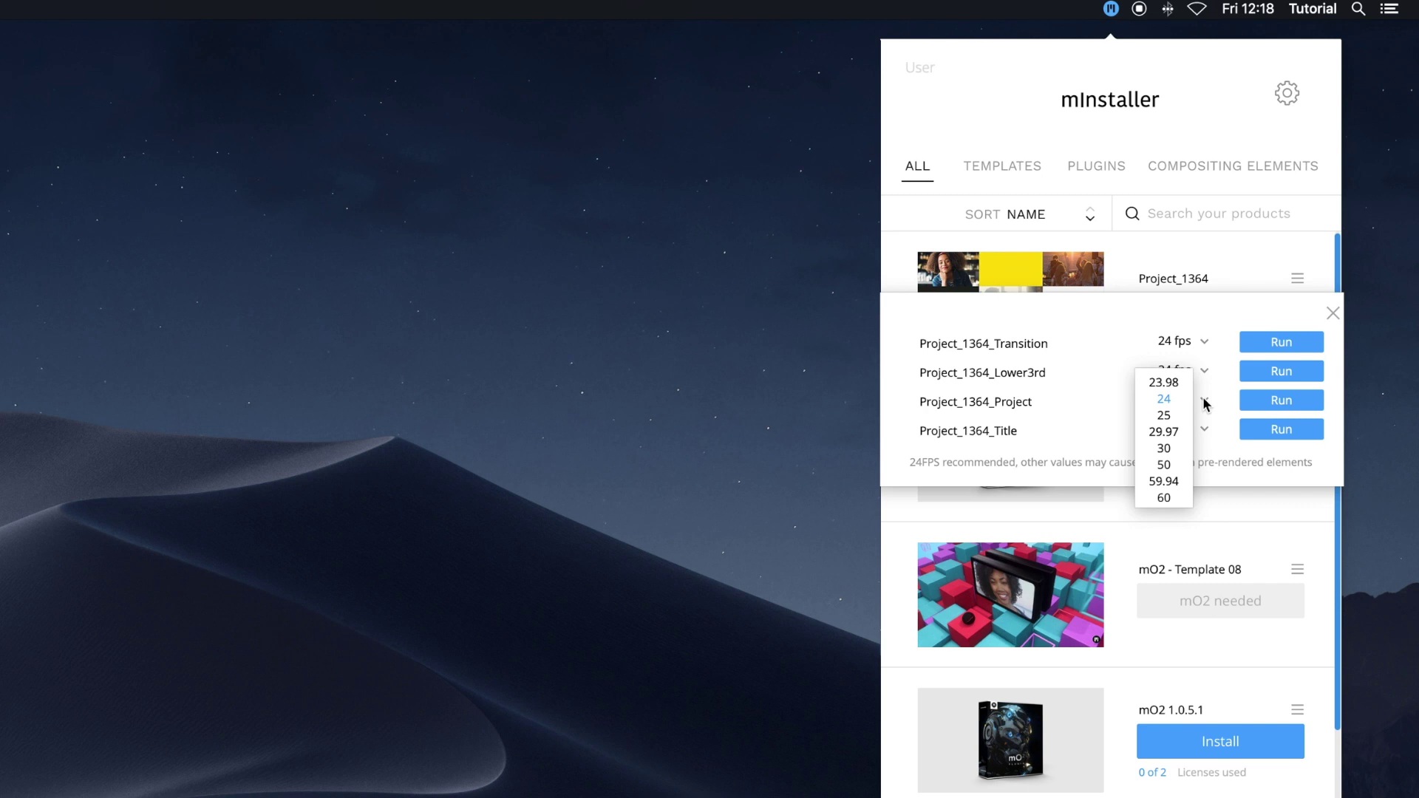
click(1206, 403)
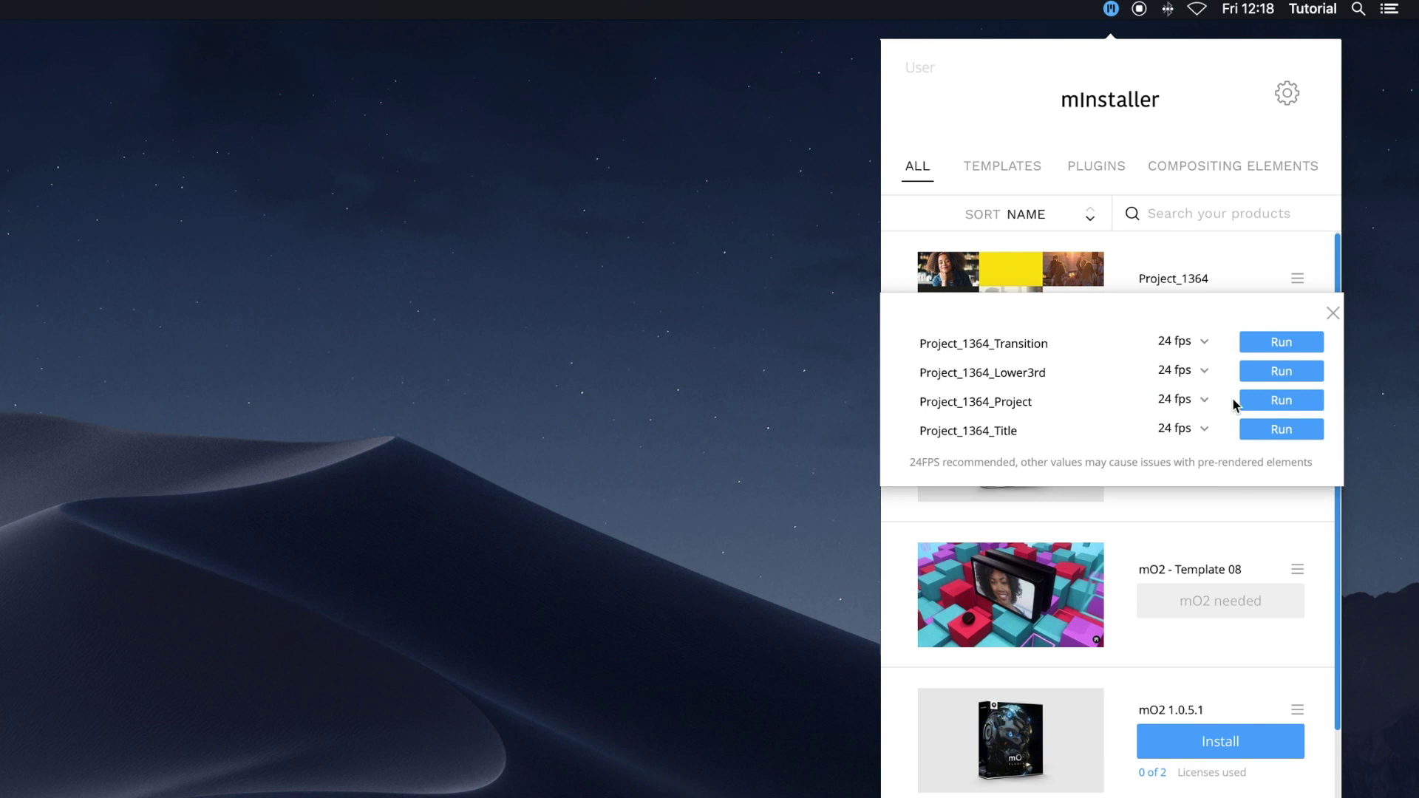
click(1279, 401)
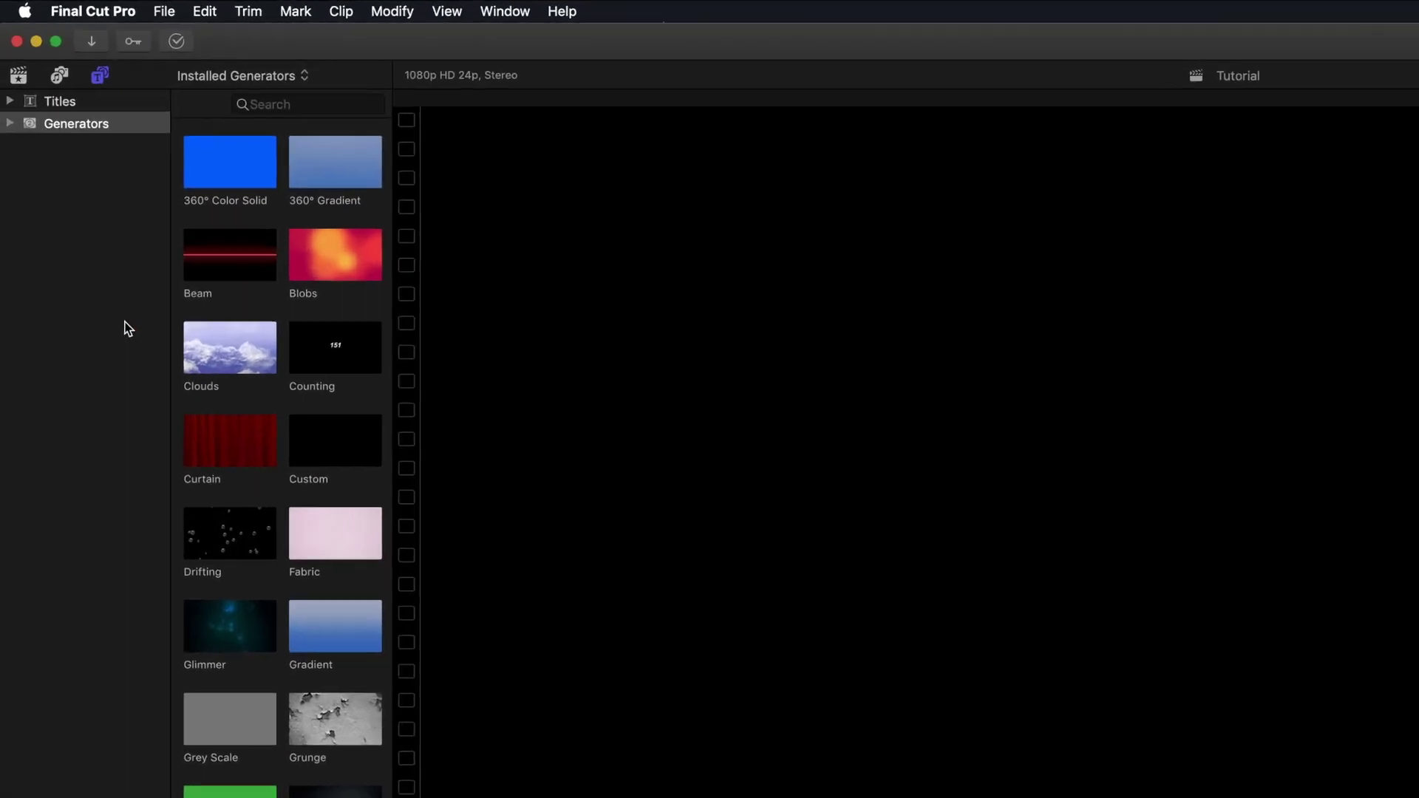
Locate the Project_1364 thumbnail under Generators › motionVFX and reveal its file in Finder.
click(8, 102)
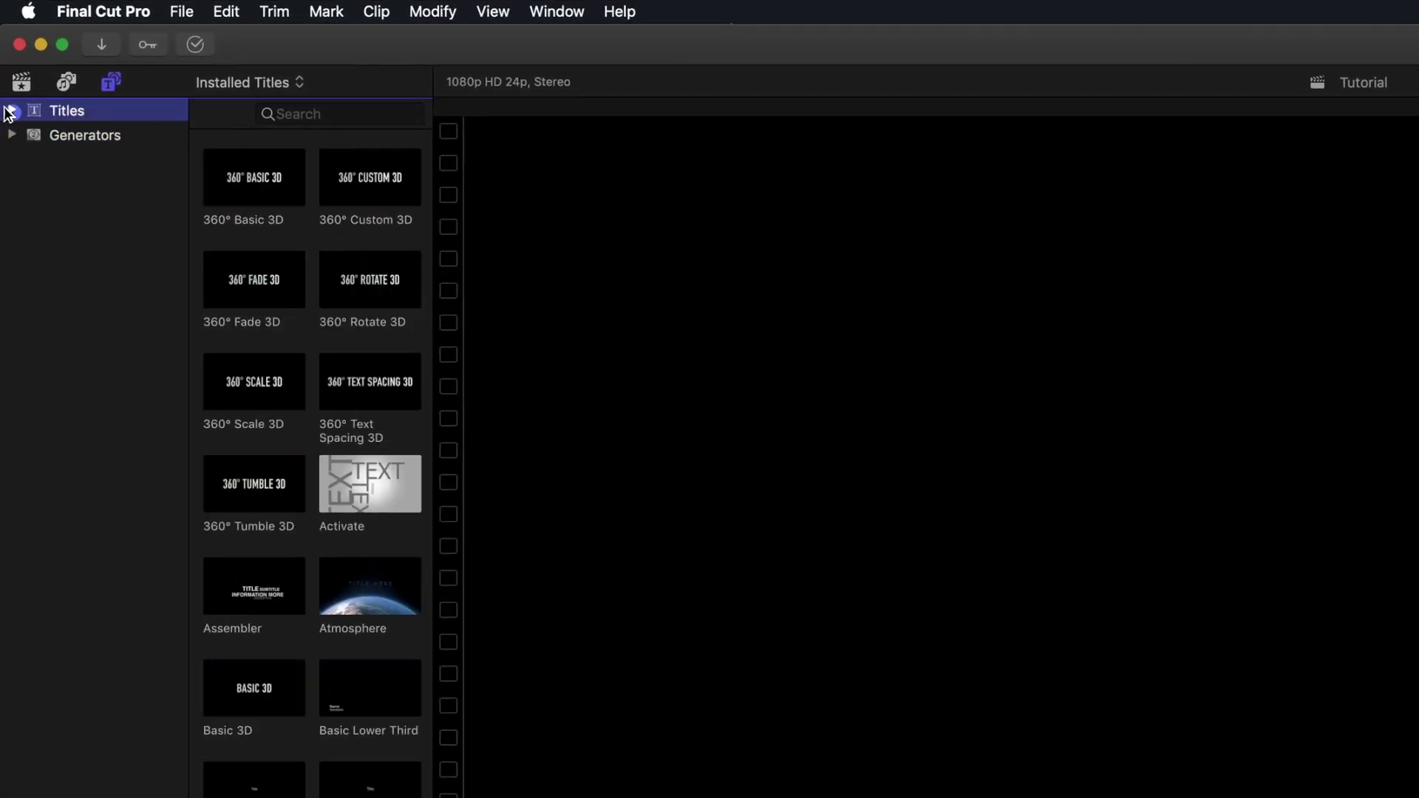
click(8, 101)
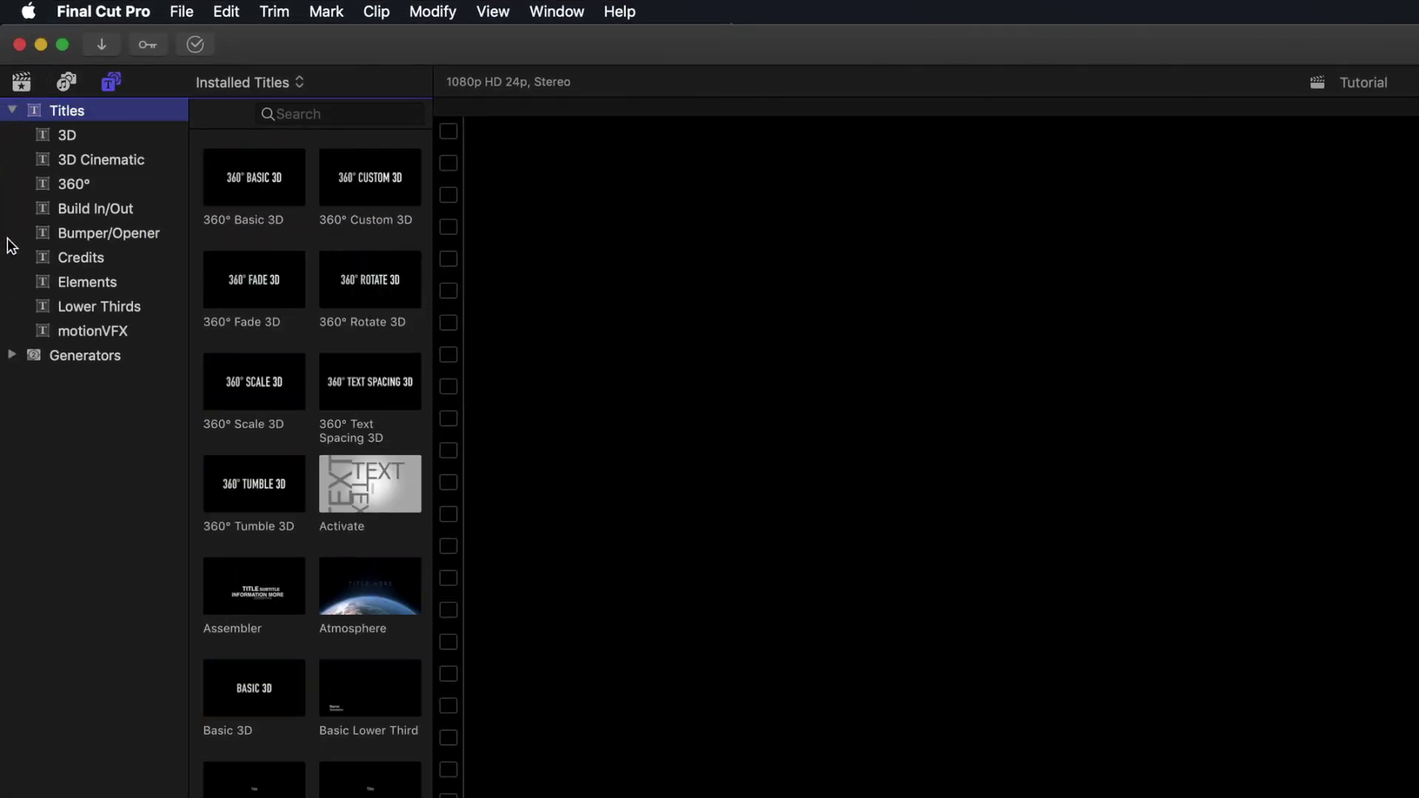
click(12, 354)
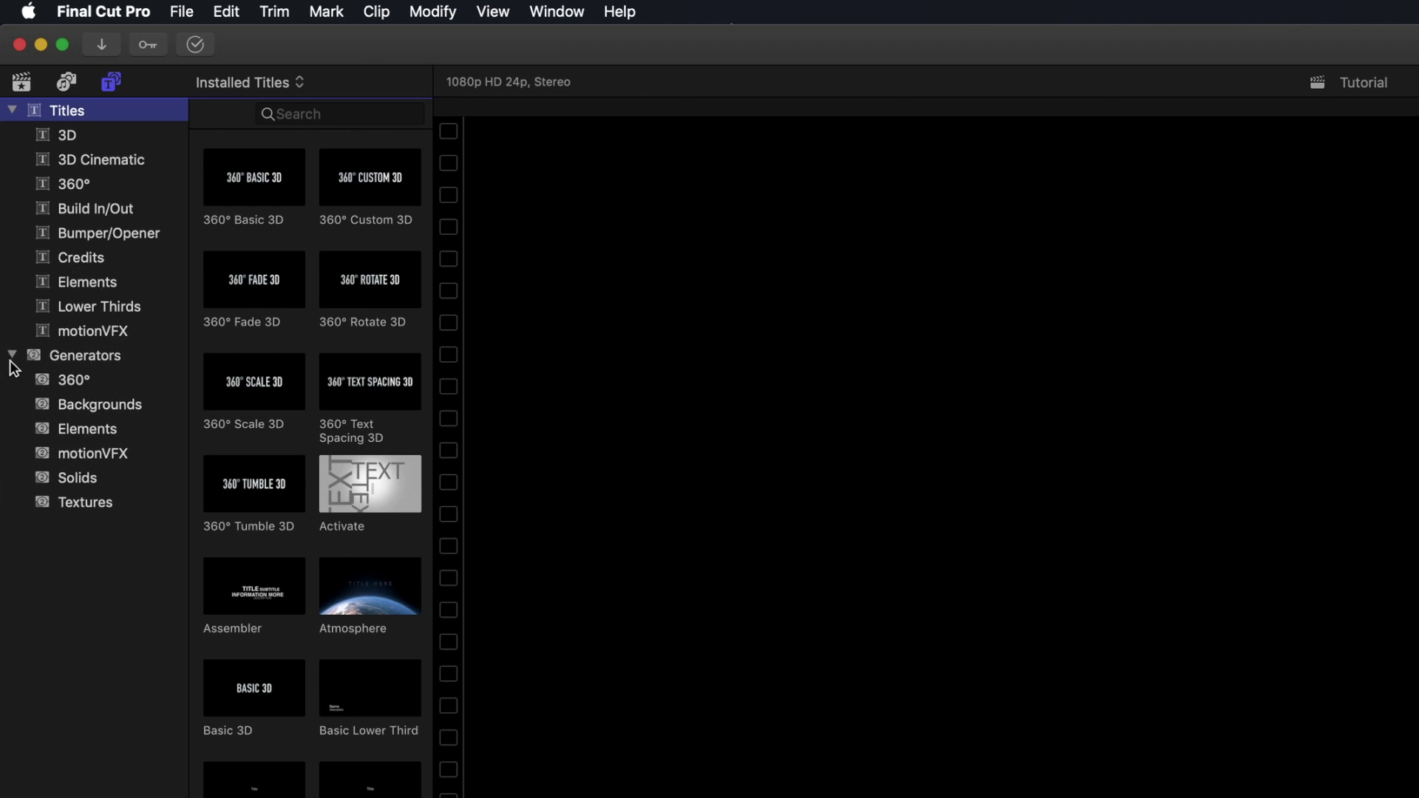
click(37, 451)
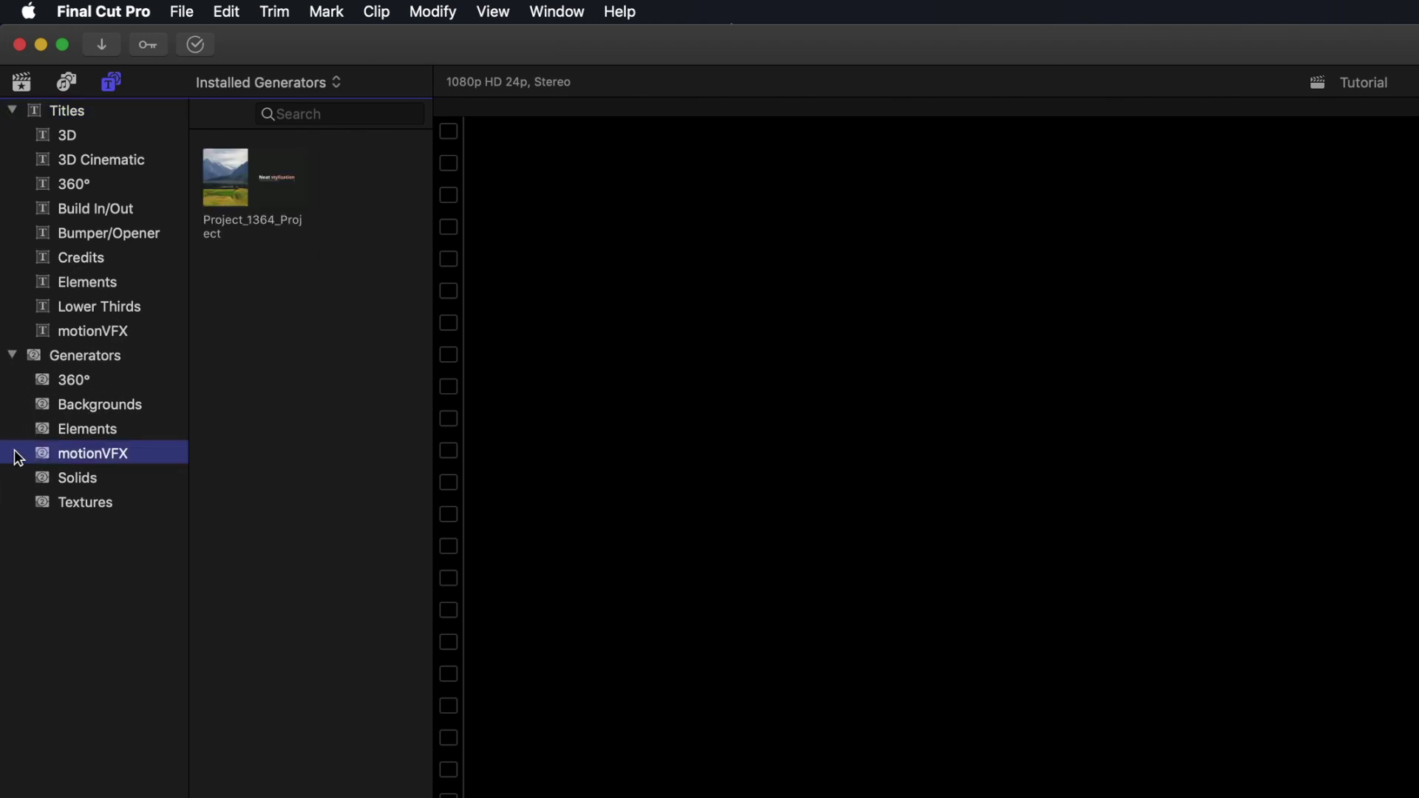
click(40, 331)
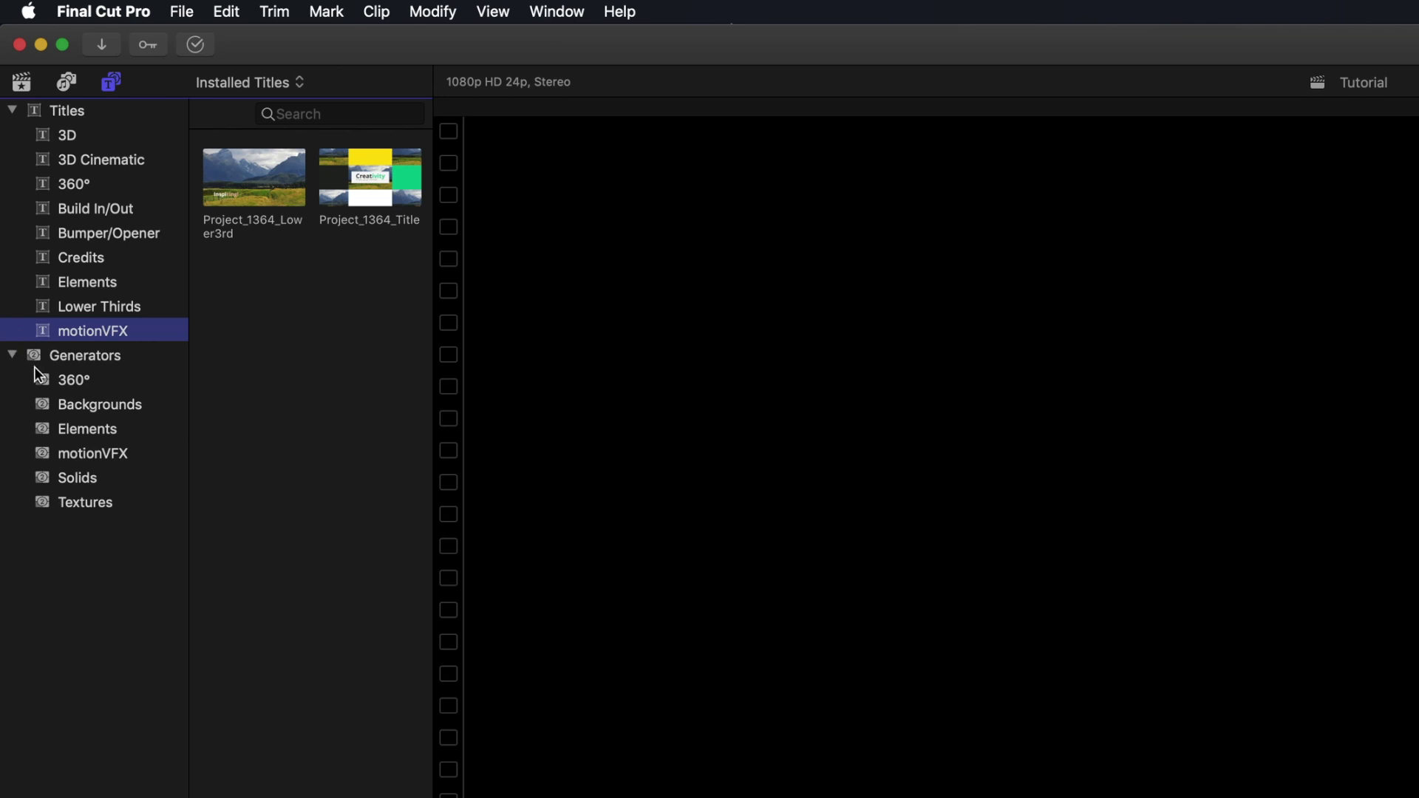
click(63, 451)
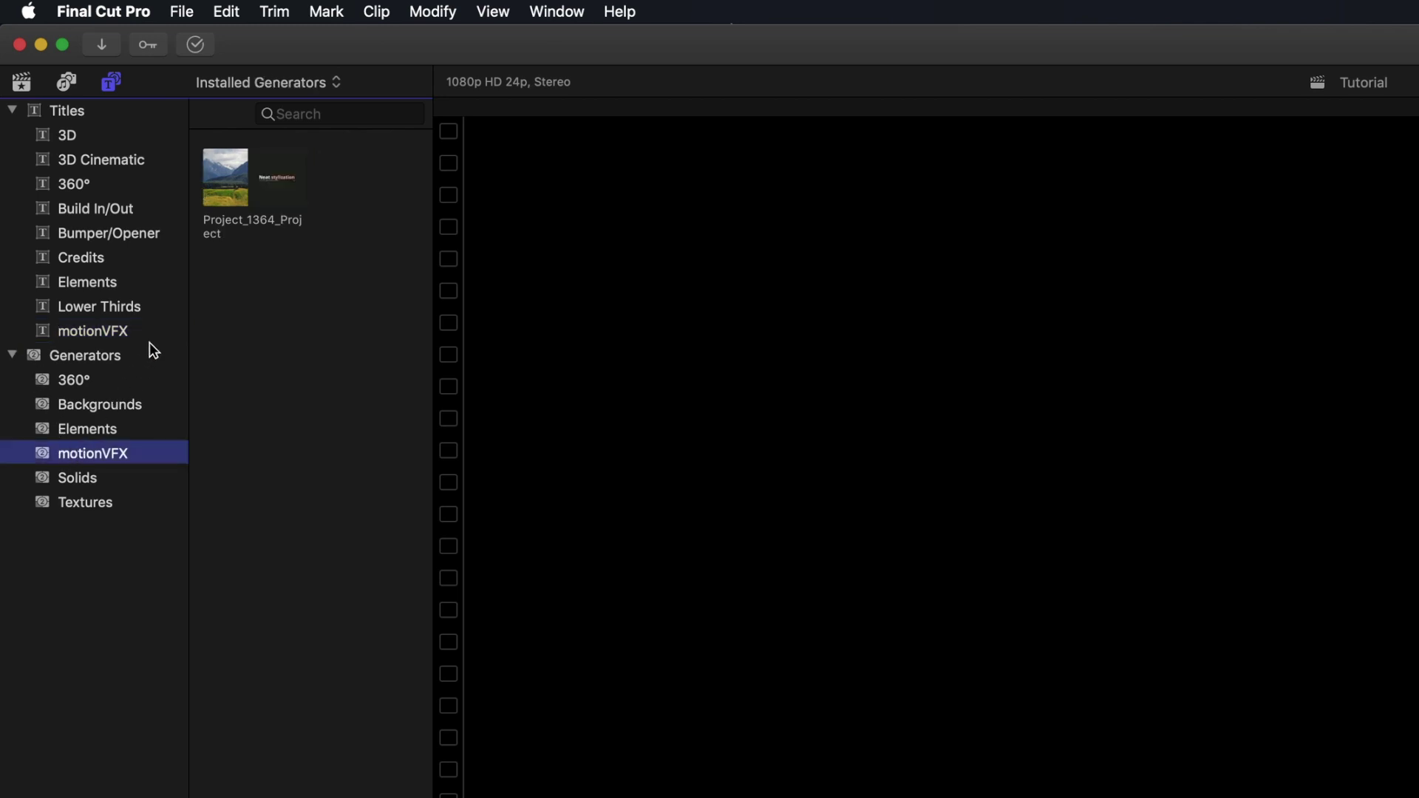
right_click(256, 192)
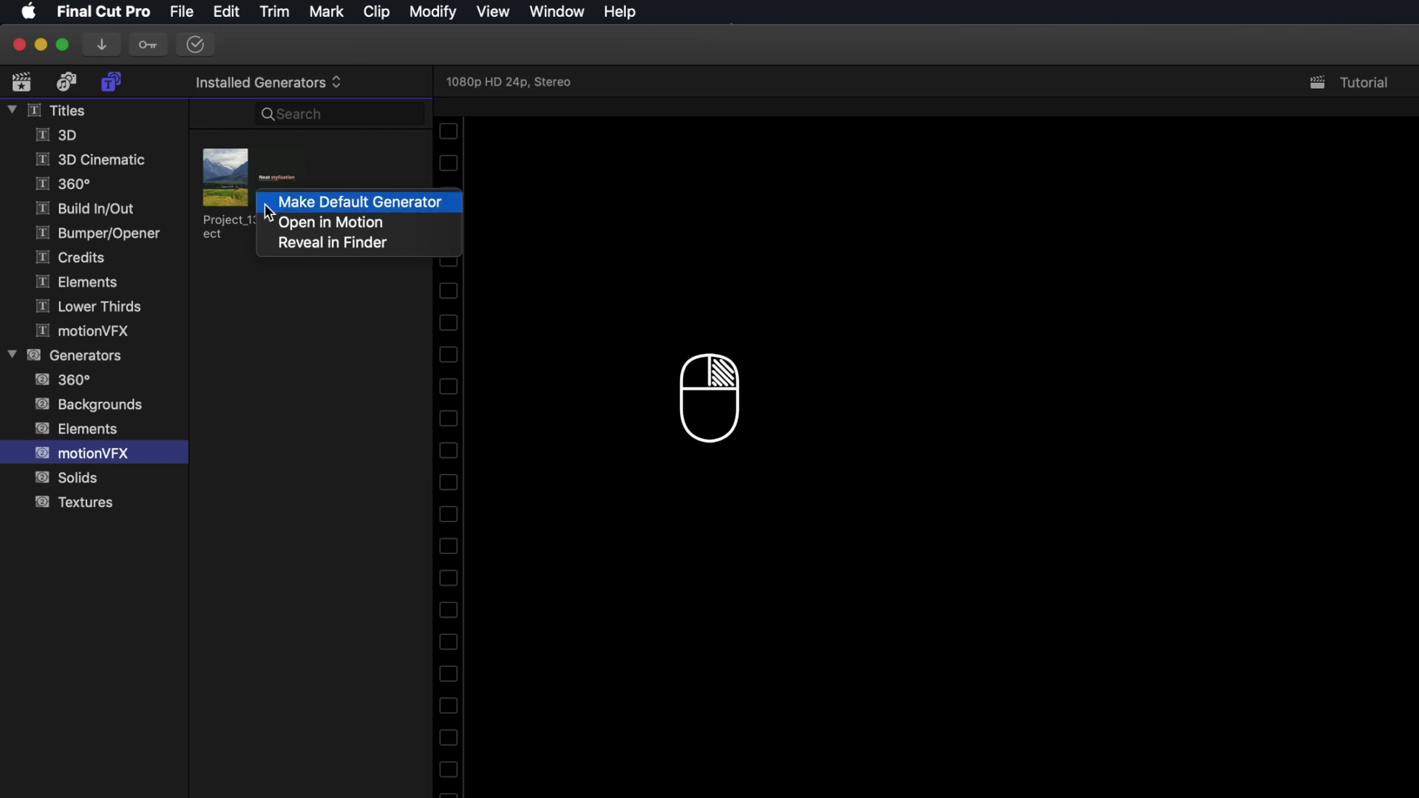
click(281, 242)
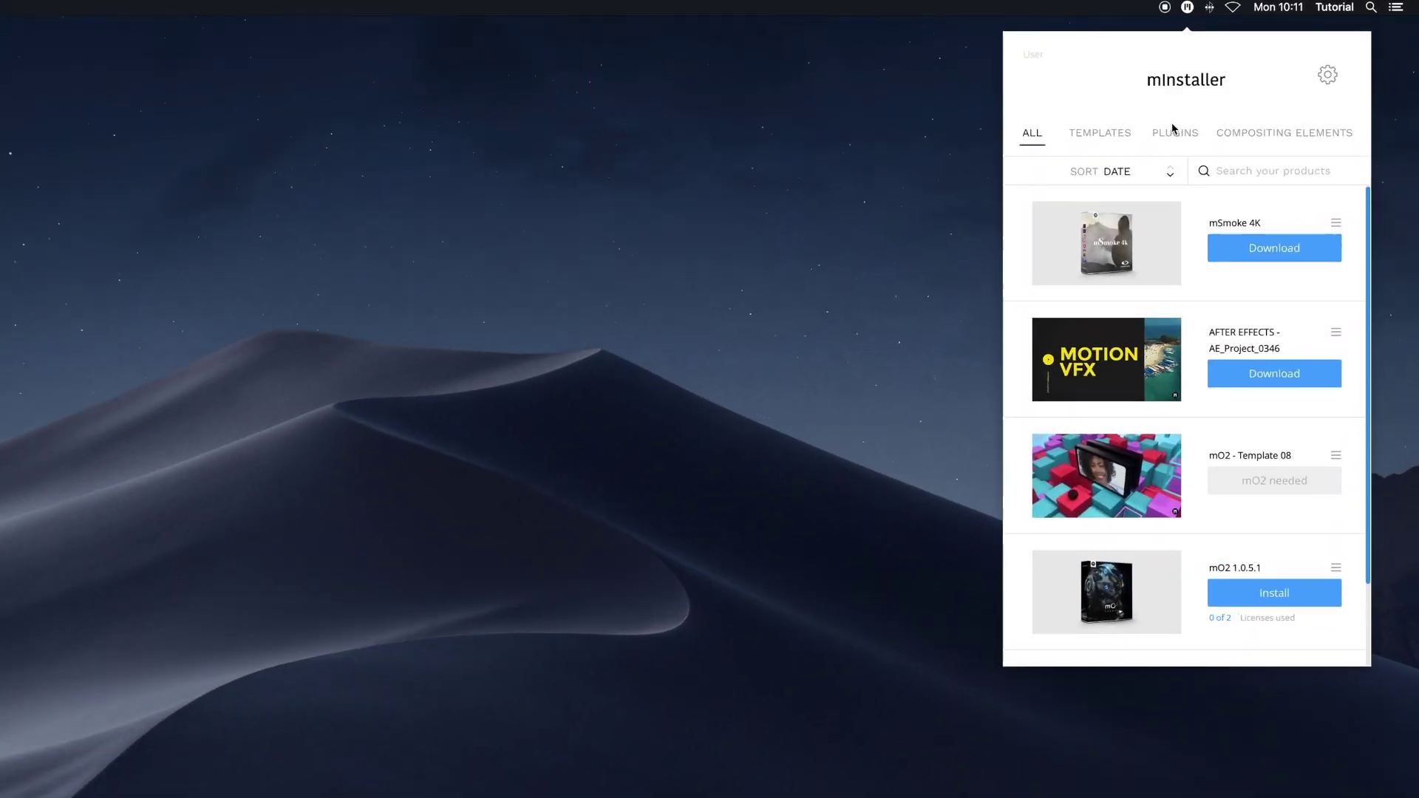
Install the mO2 1.0.5.1 plugin from the Plugins list.
click(1241, 98)
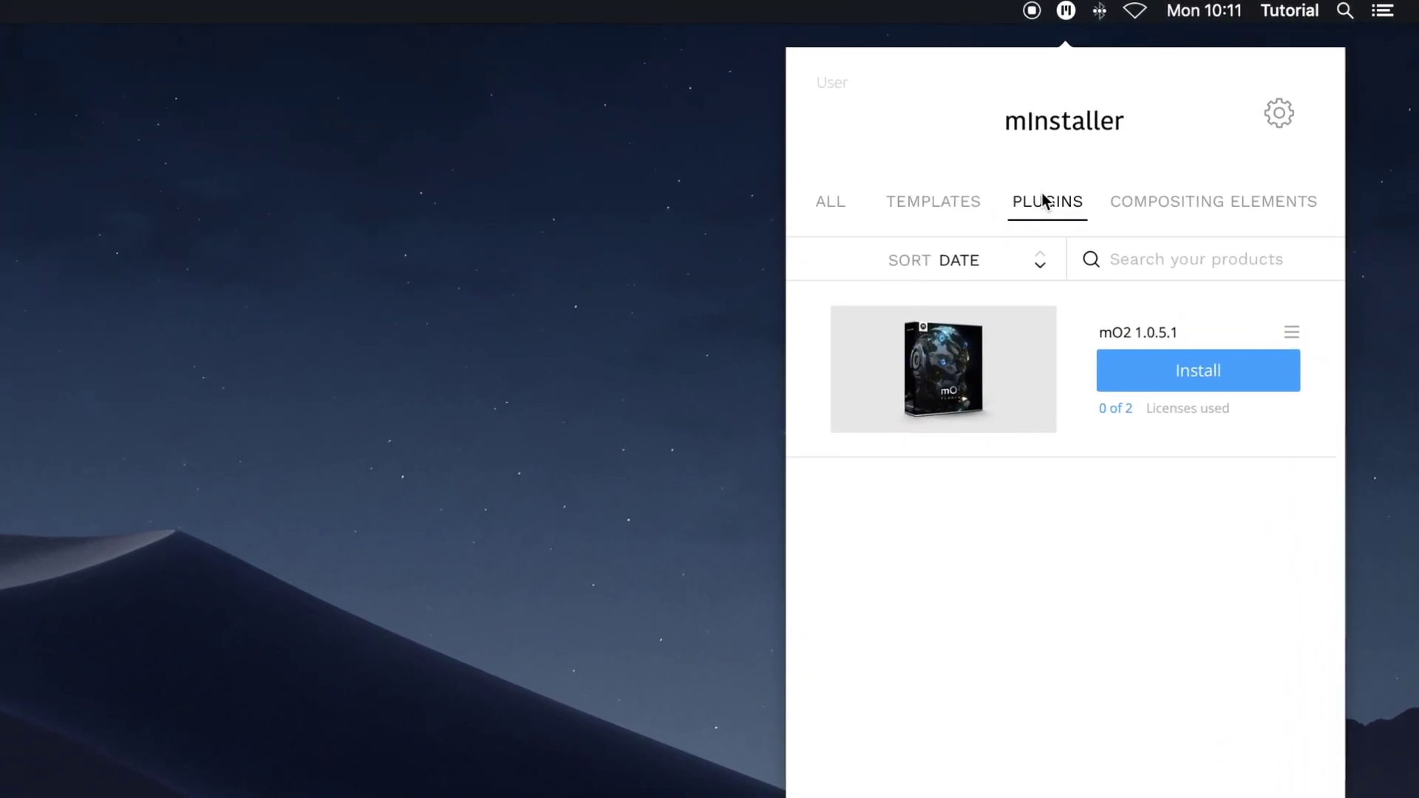
click(1111, 372)
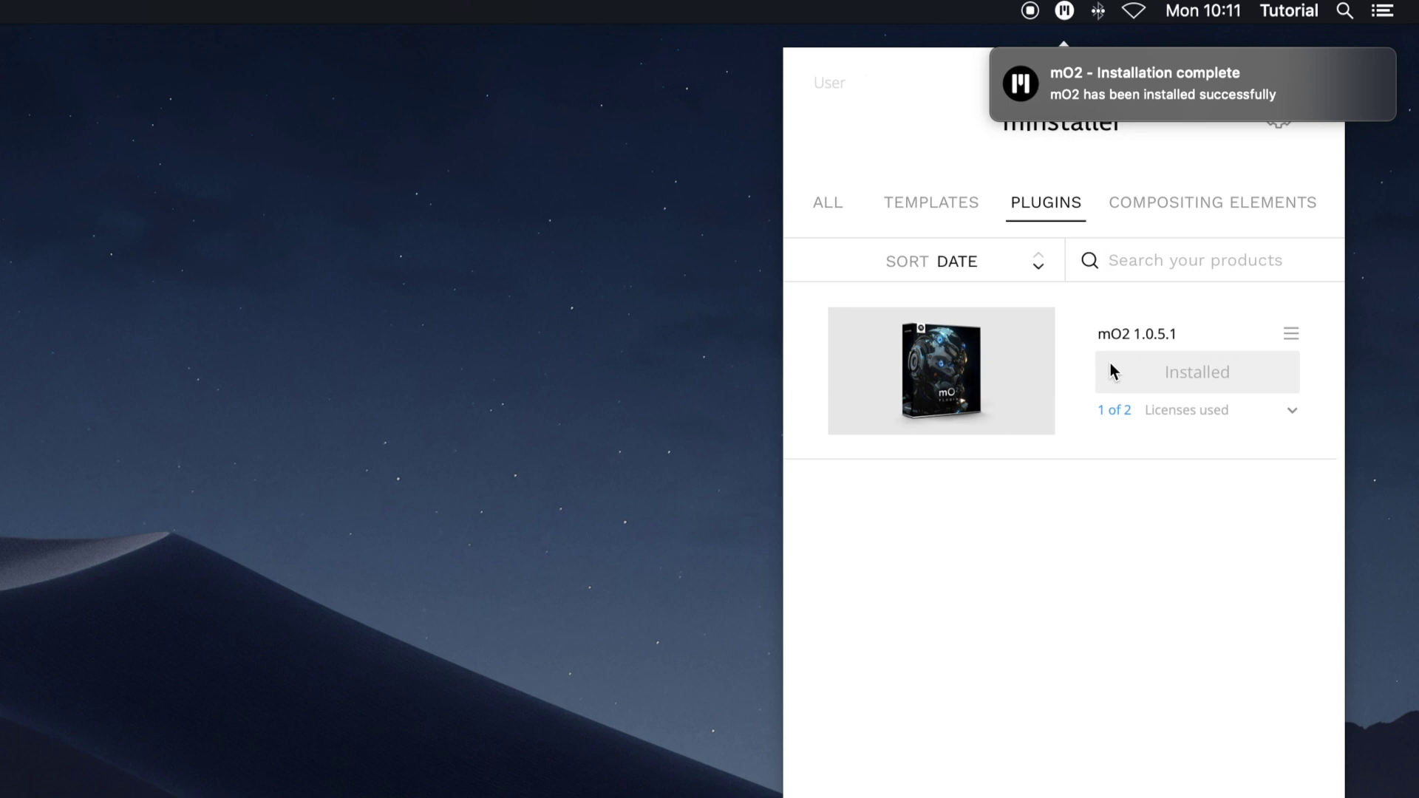
Reset mO2's license for this Mac, confirm, and activate it again.
click(1292, 418)
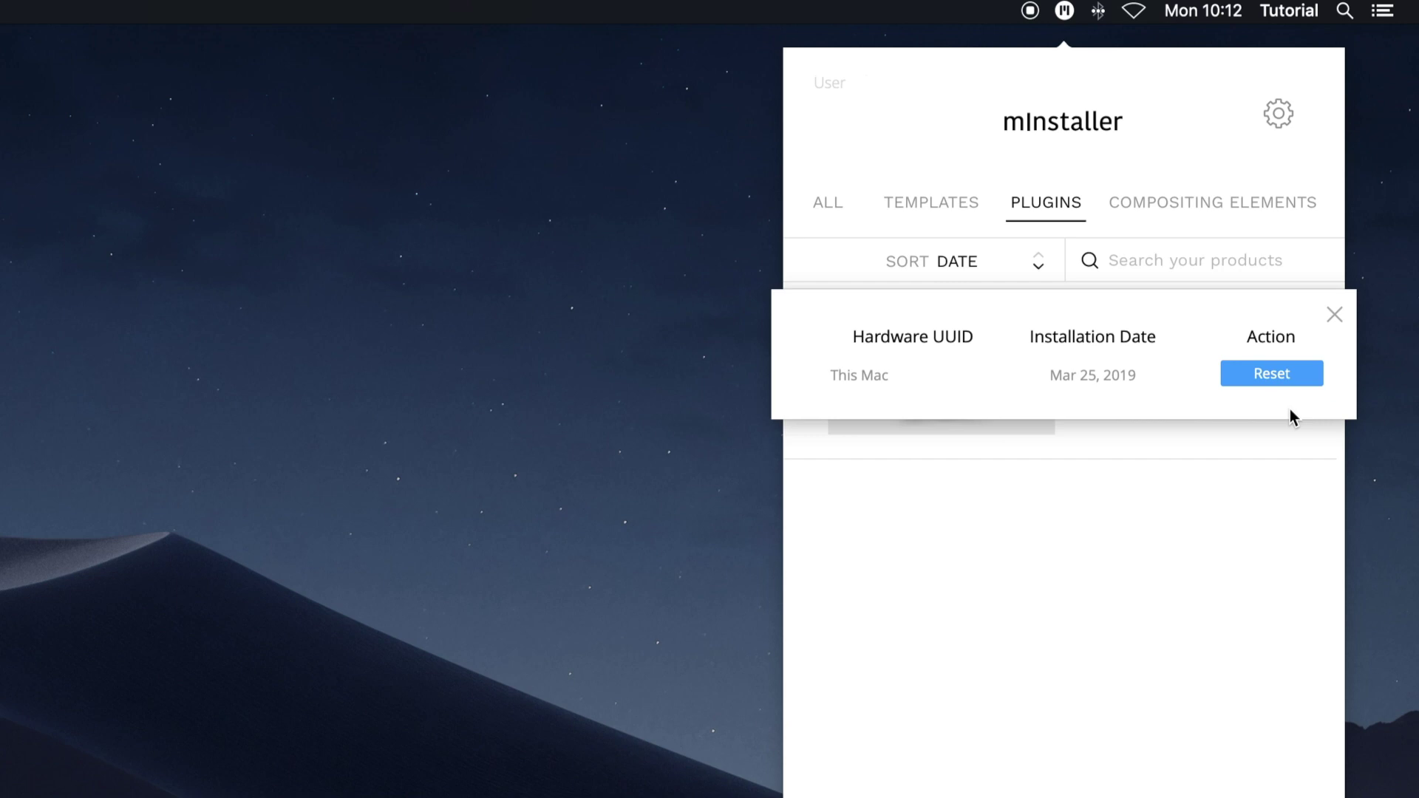
click(1293, 379)
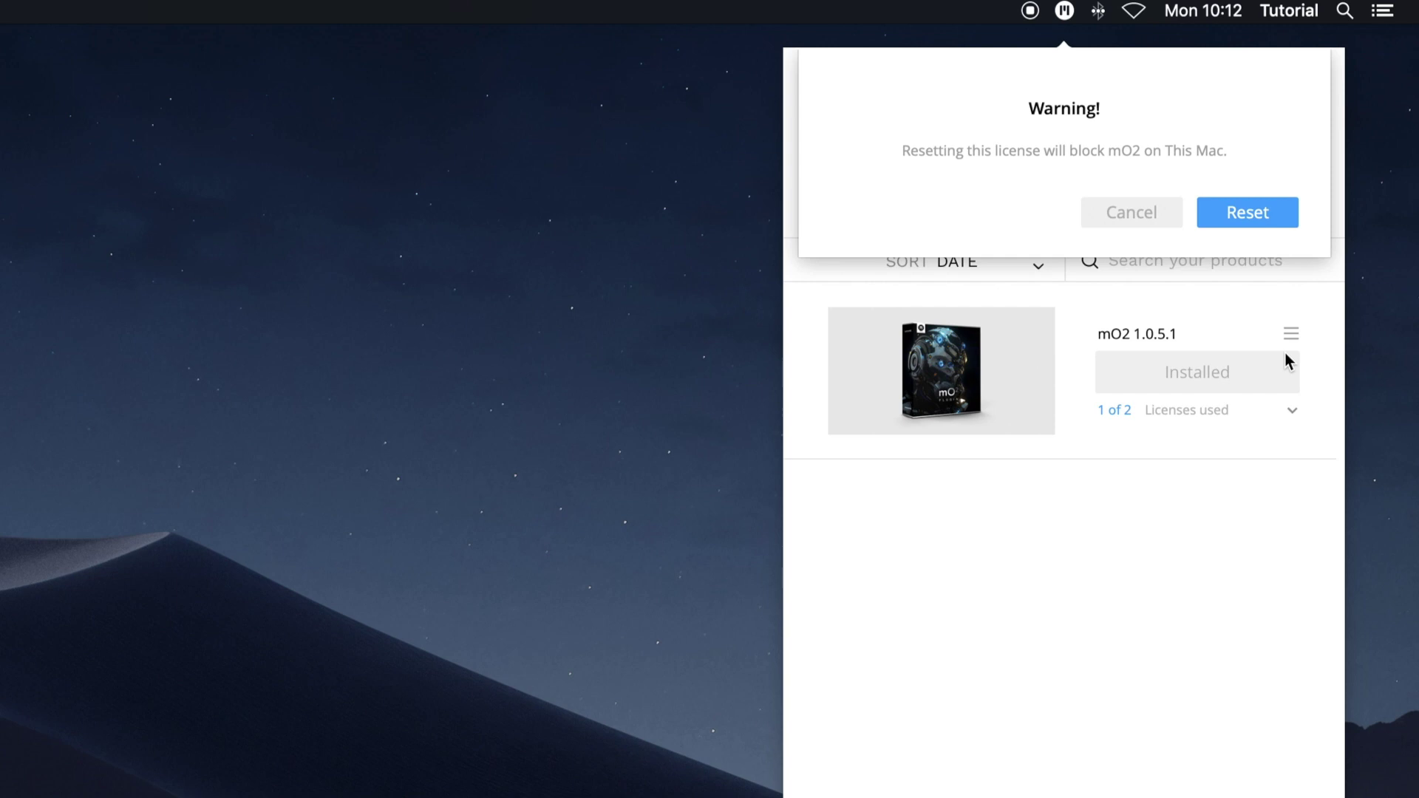
click(1220, 220)
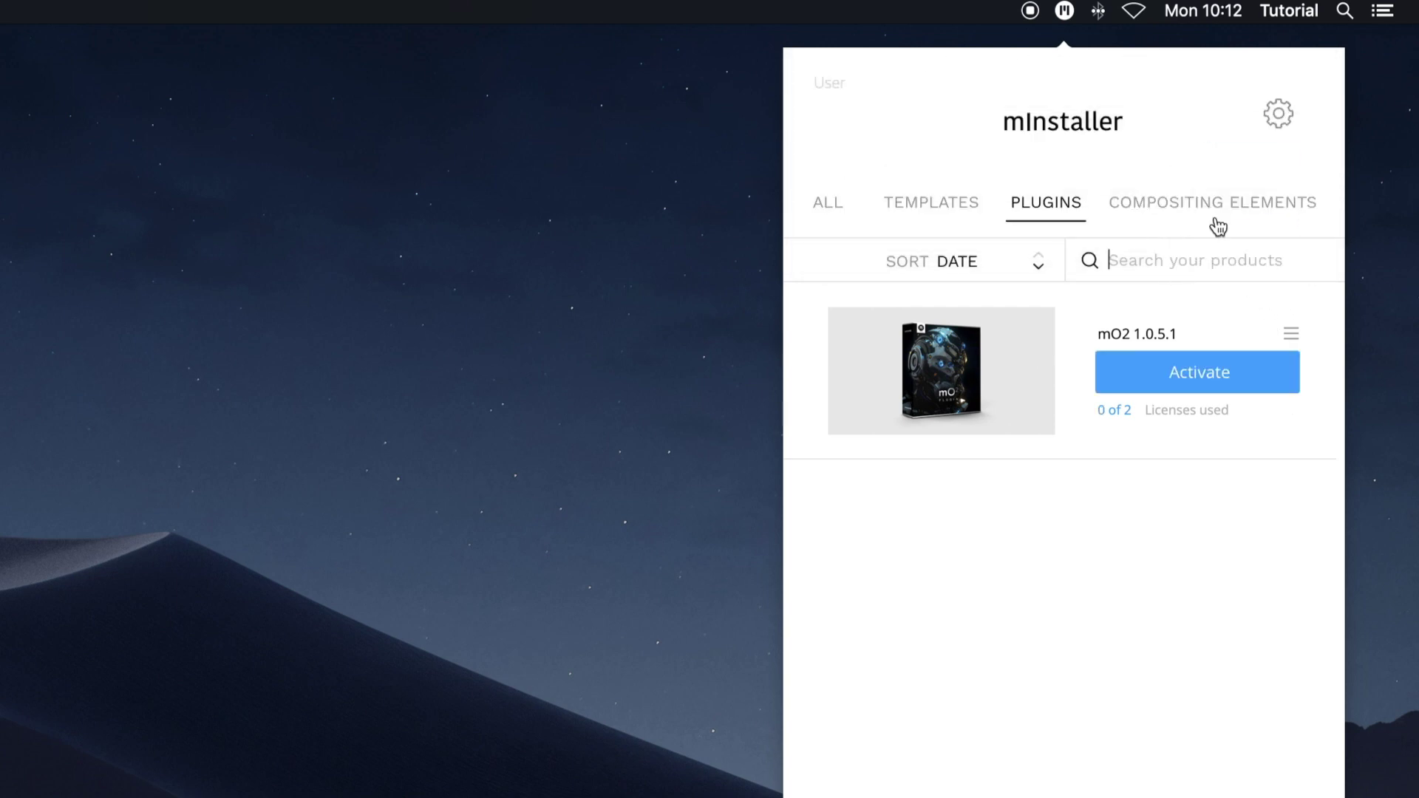
click(1252, 375)
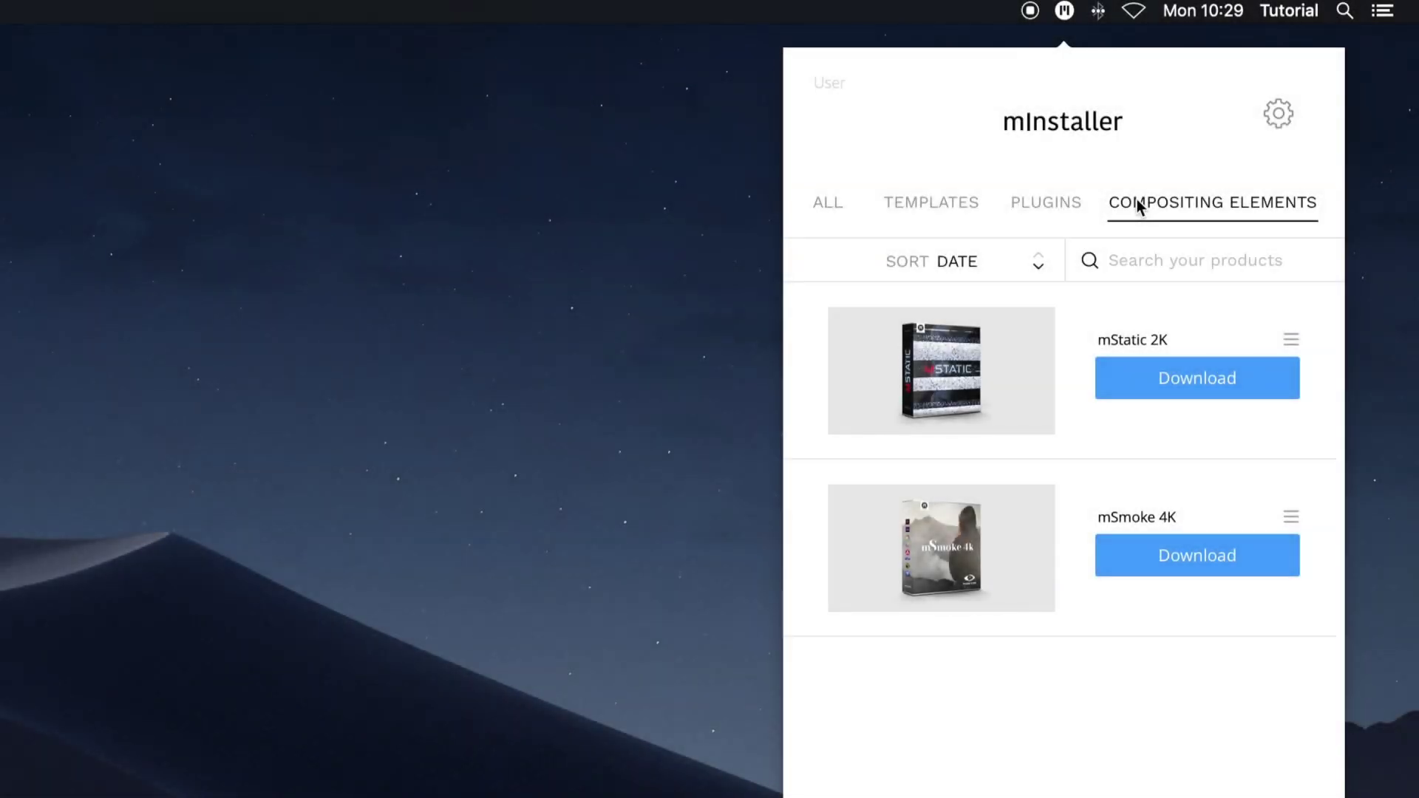
Download the 3.10 GB mStatic 2K compositing element and view its options.
click(1207, 264)
click(1290, 371)
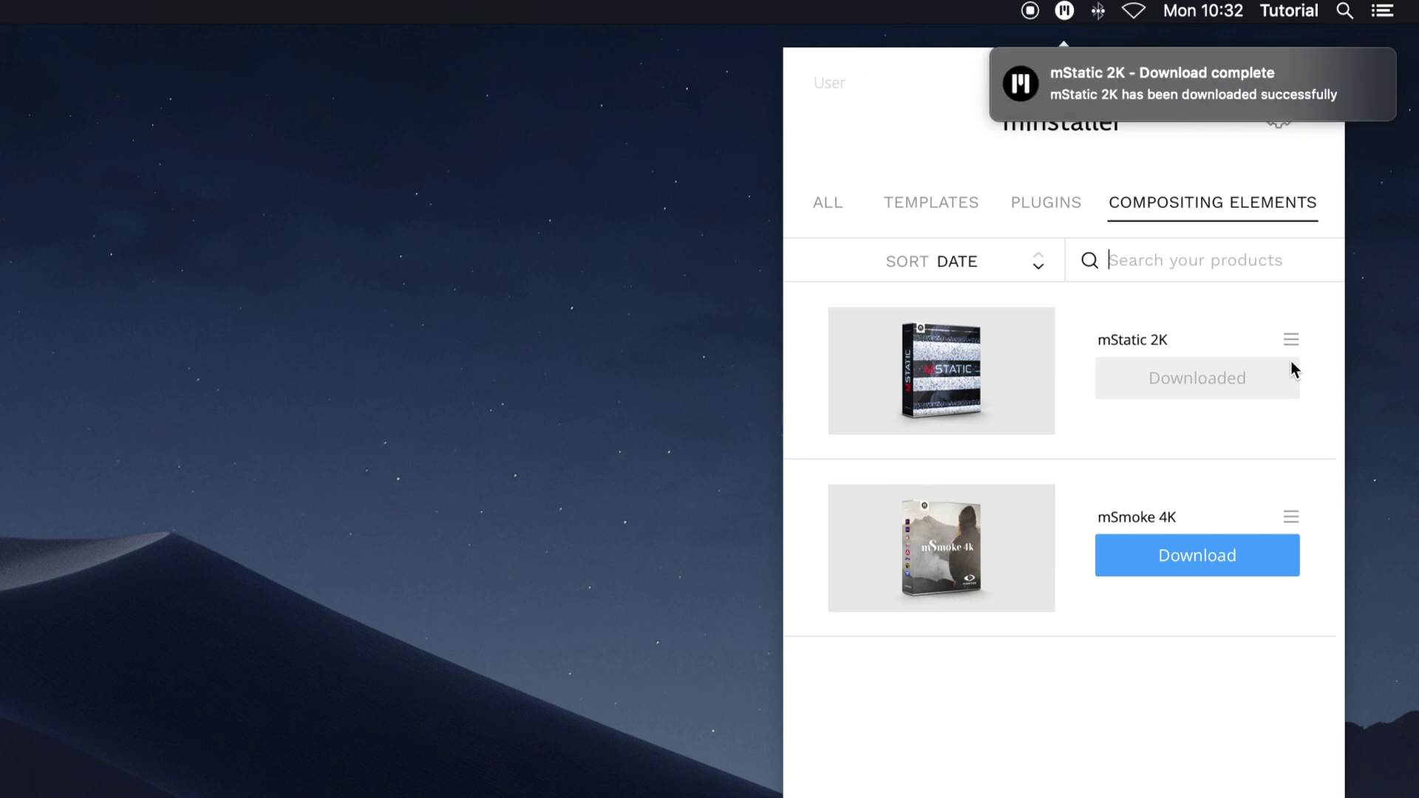
click(1292, 341)
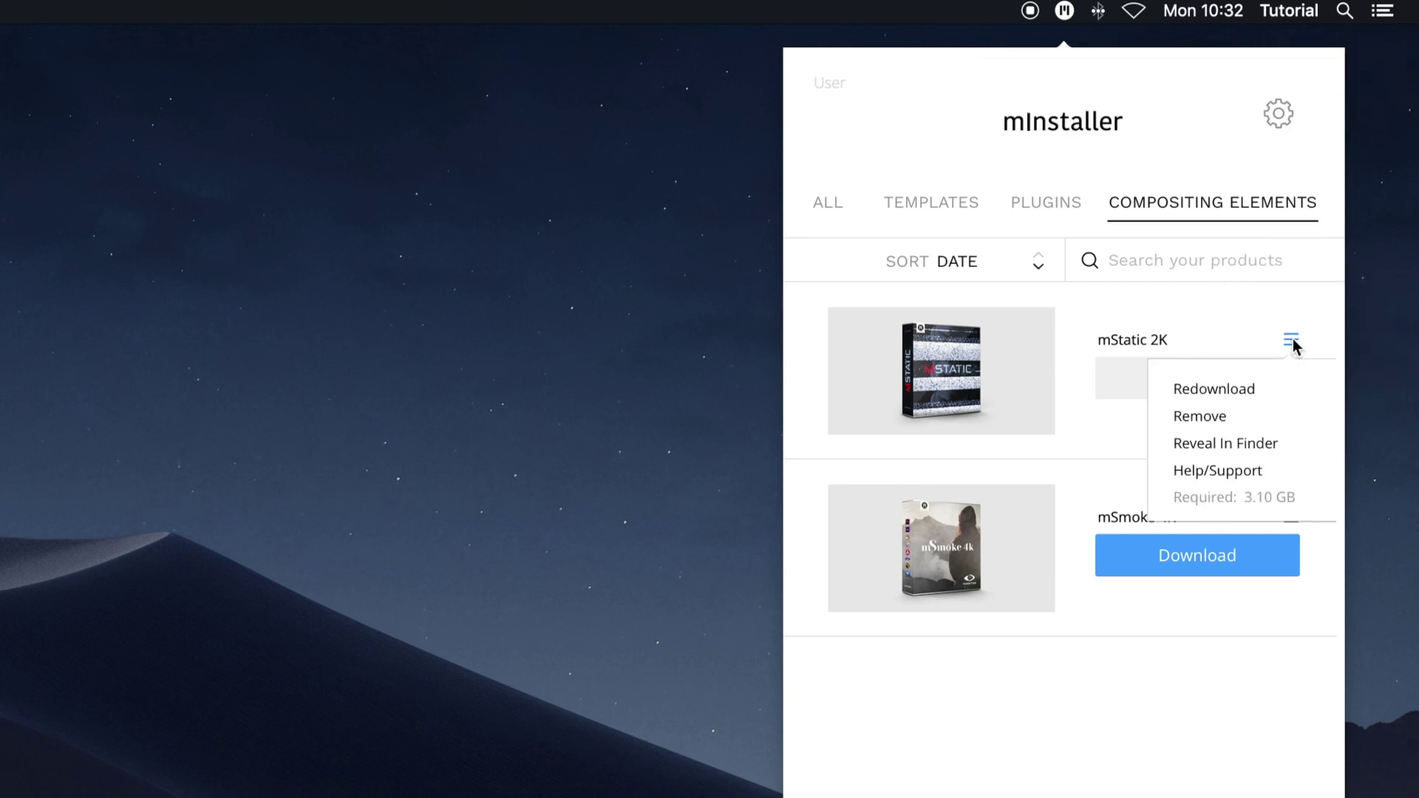
Reveal the downloaded mStatic 2K.zip in Finder and unzip it.
click(1283, 445)
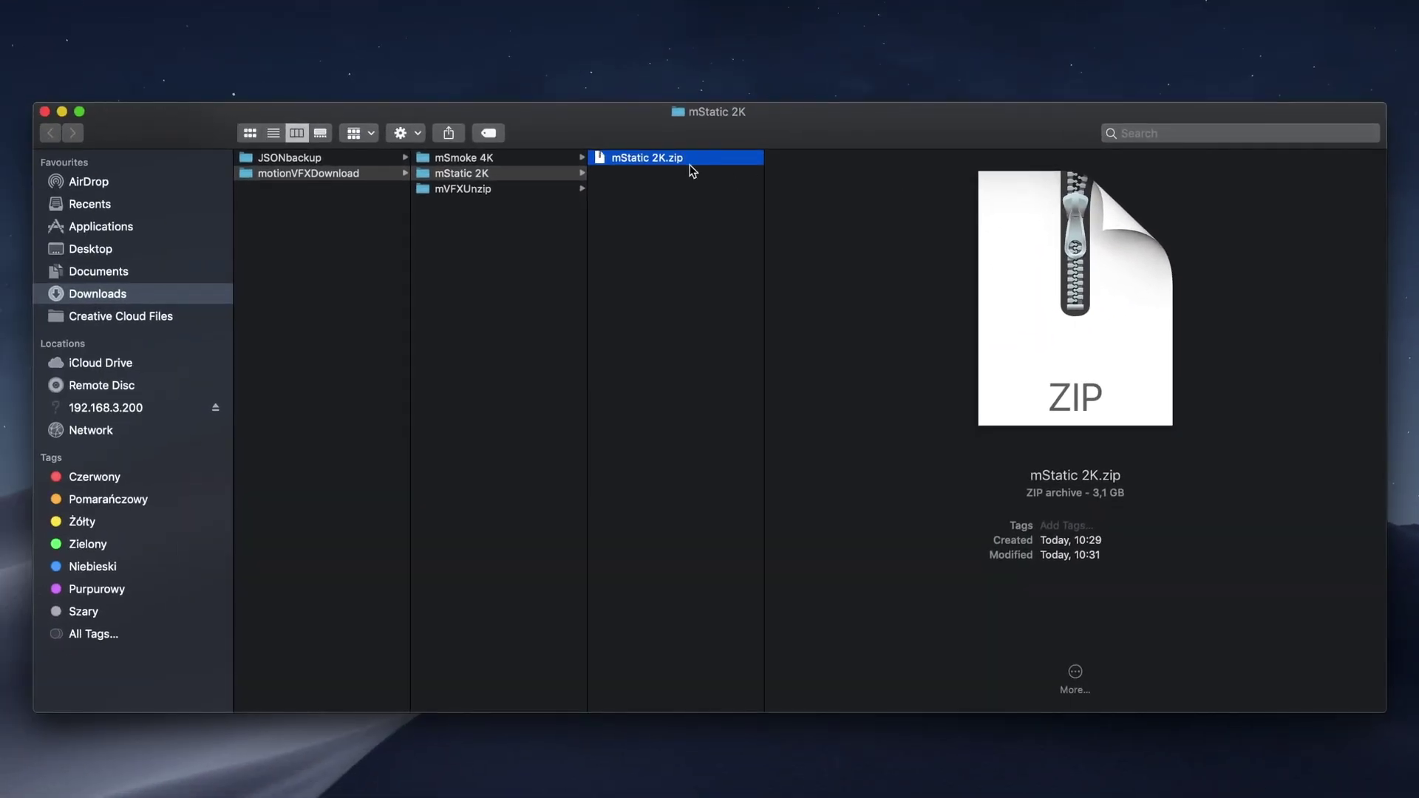
double_click(502, 194)
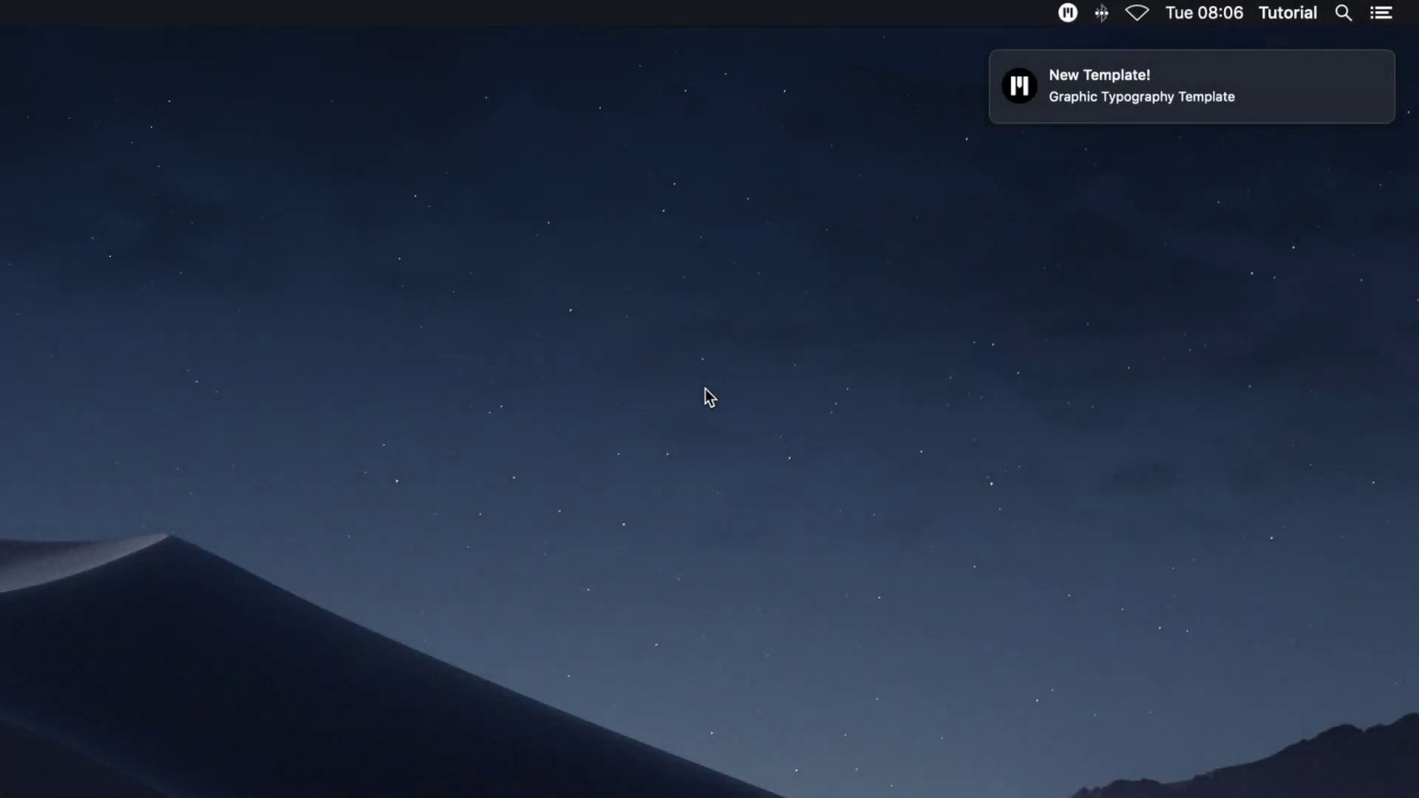
Bring up the mInstaller menu-bar panel listing mSmoke 4K, AE_Project_0346 and the mO2 products.
click(1068, 12)
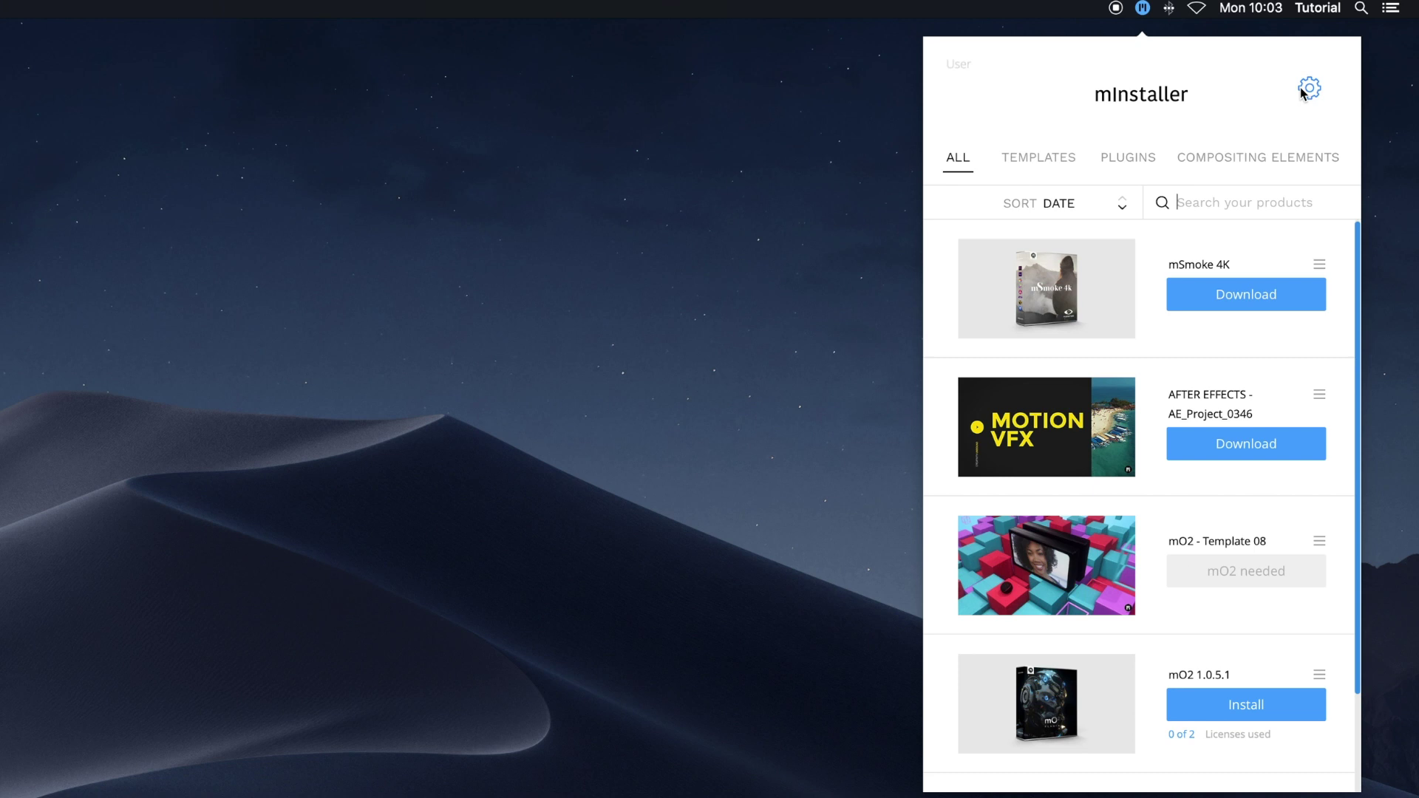
Go to mInstaller Settings and scroll down to the Disk permissions repair option.
click(1308, 88)
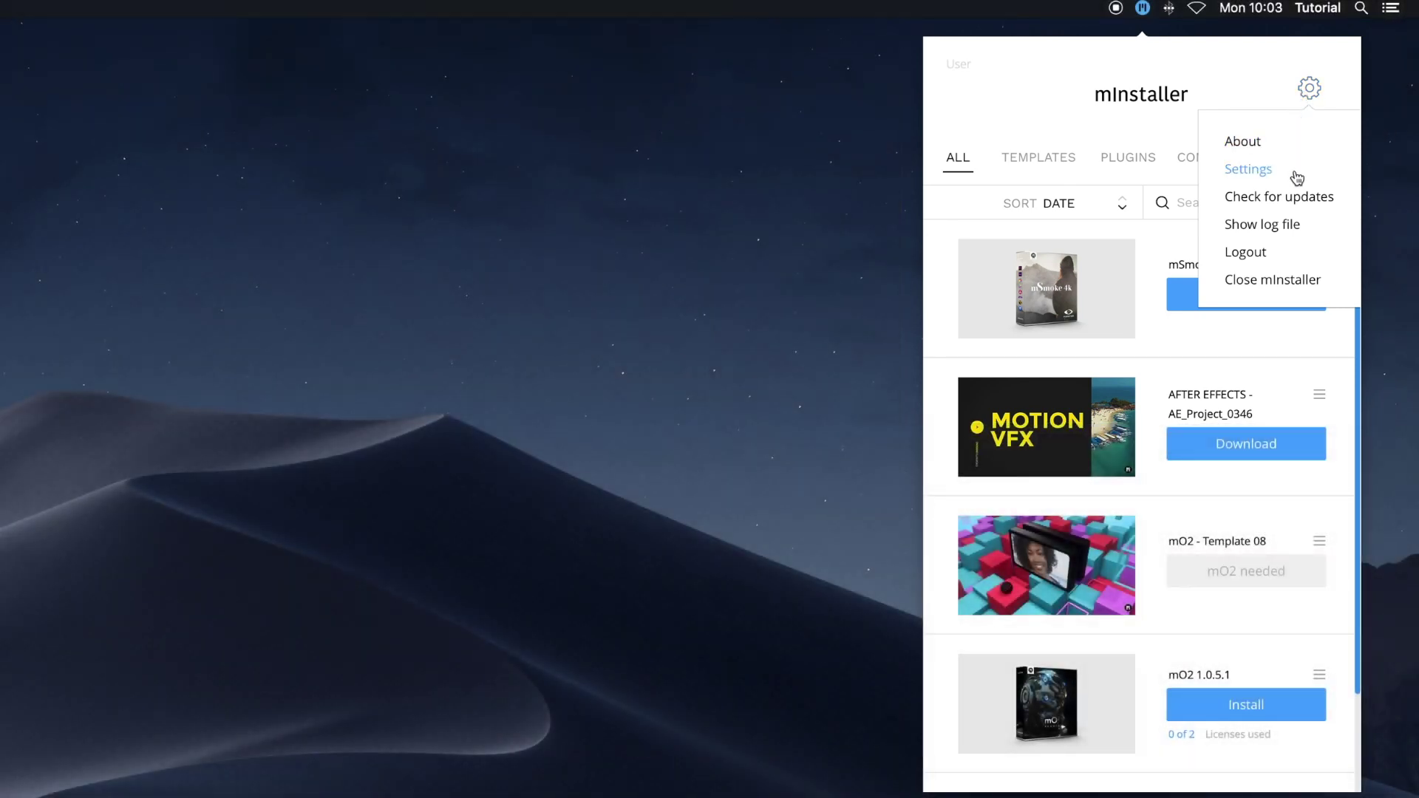
click(1298, 176)
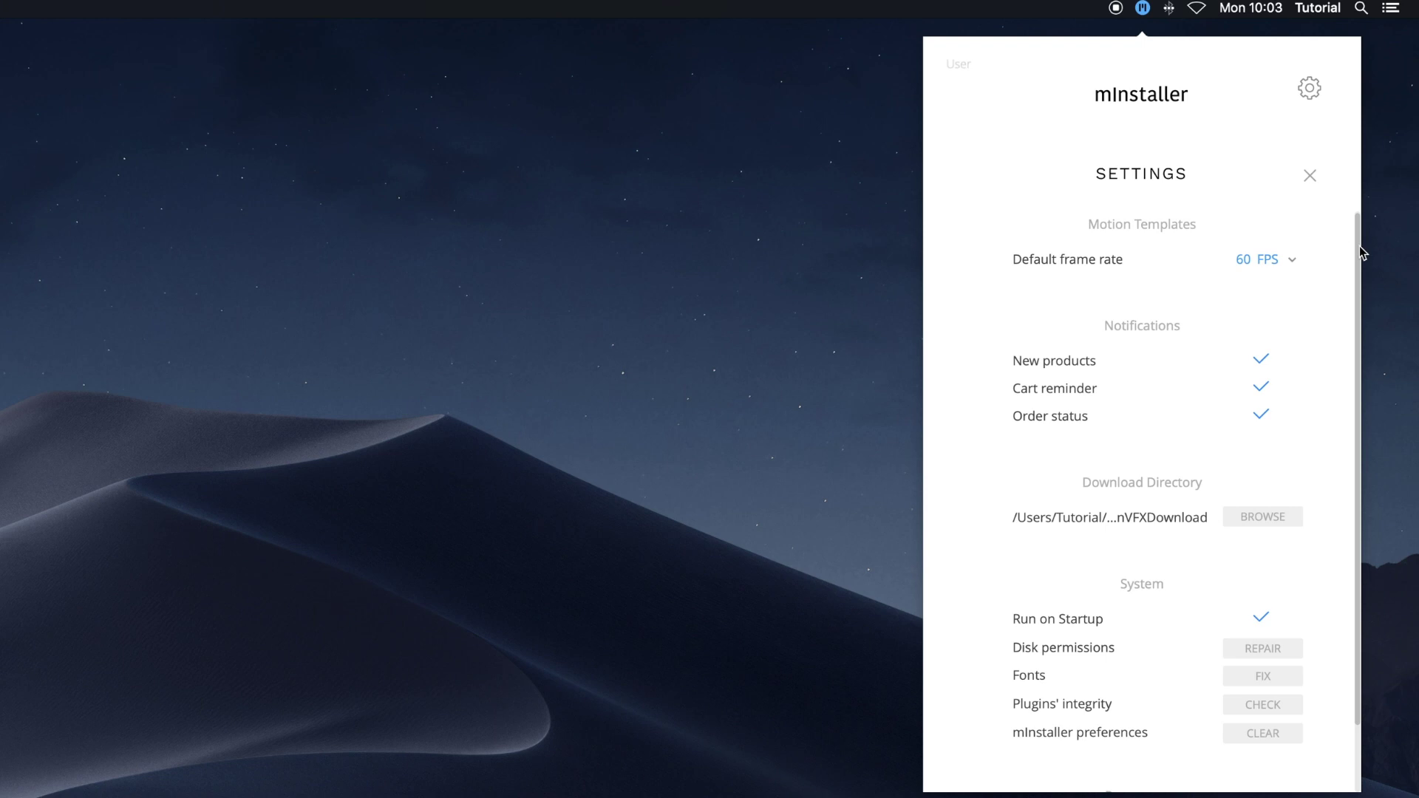
drag(1363, 253, 1359, 321)
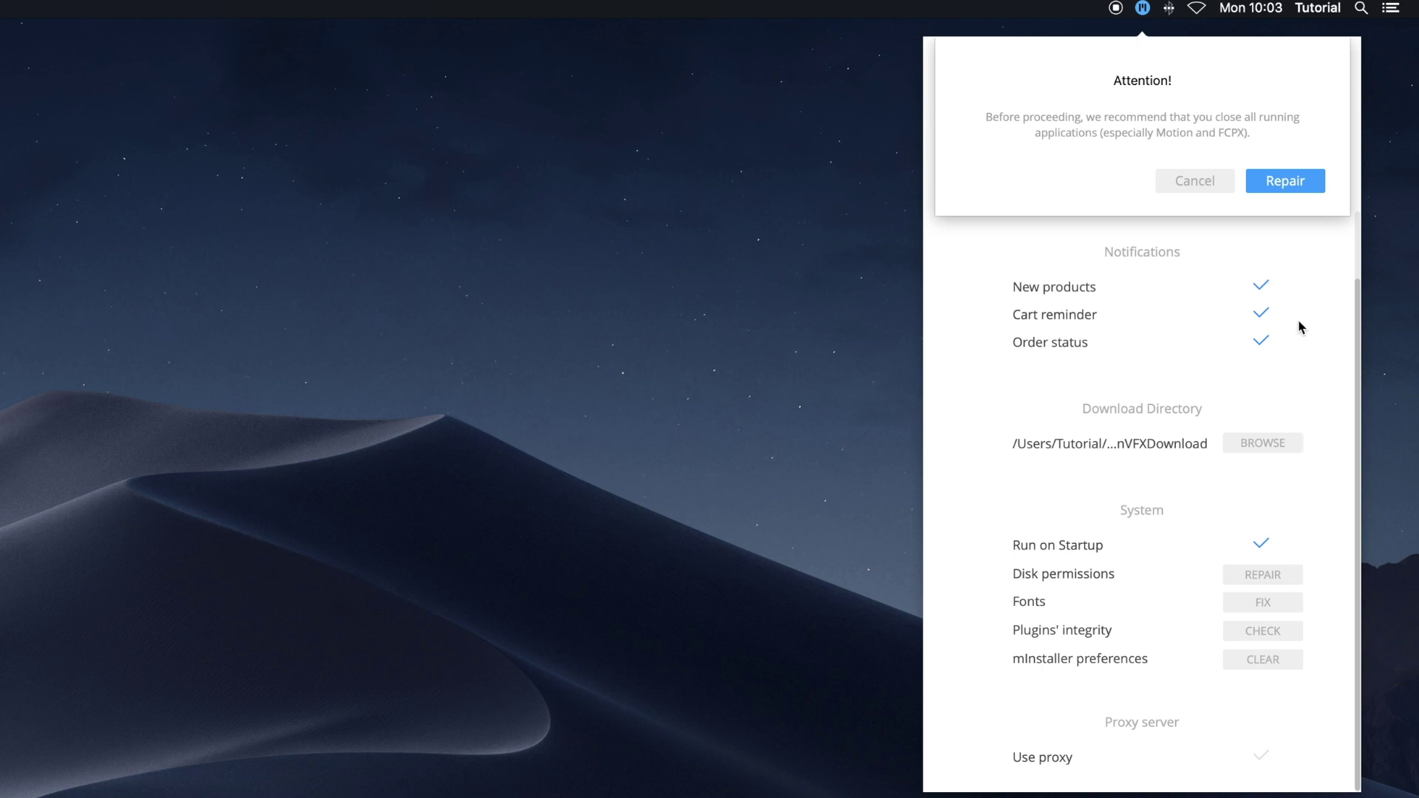
Confirm the disk permissions repair and authorise it with the macOS account password.
click(1300, 191)
click(1302, 184)
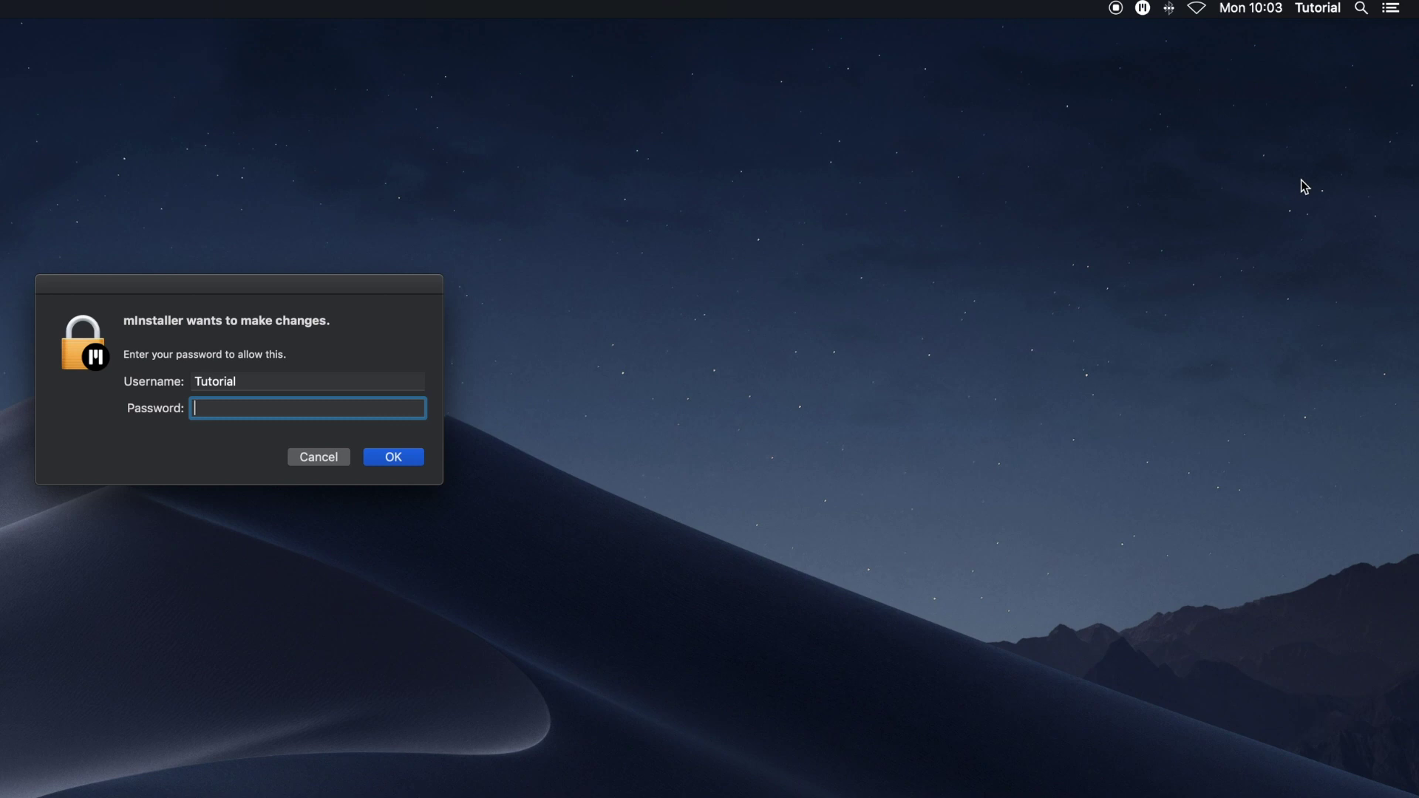
text(*********)
click(405, 458)
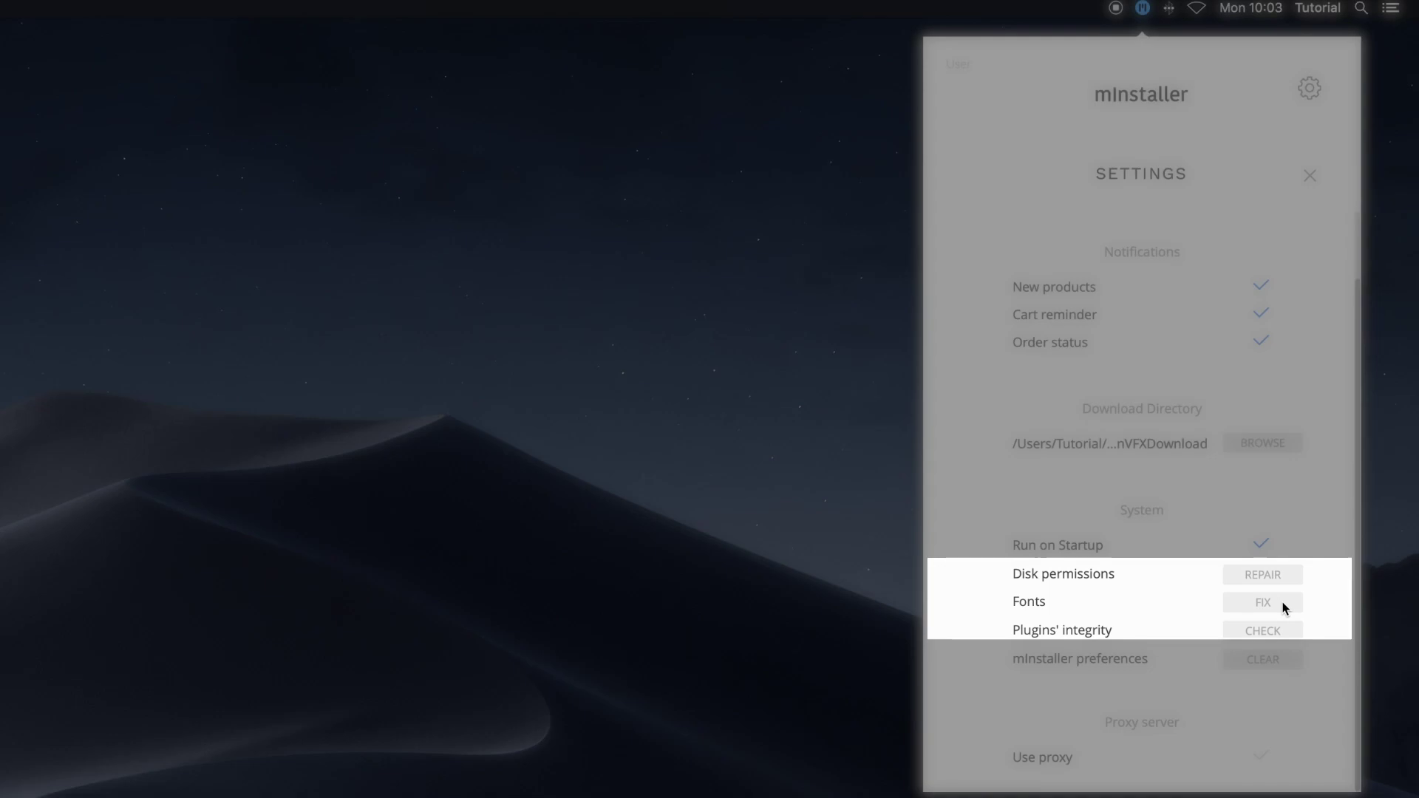
Fix the fonts by confirming a rebuild of the fonts' database.
click(1282, 602)
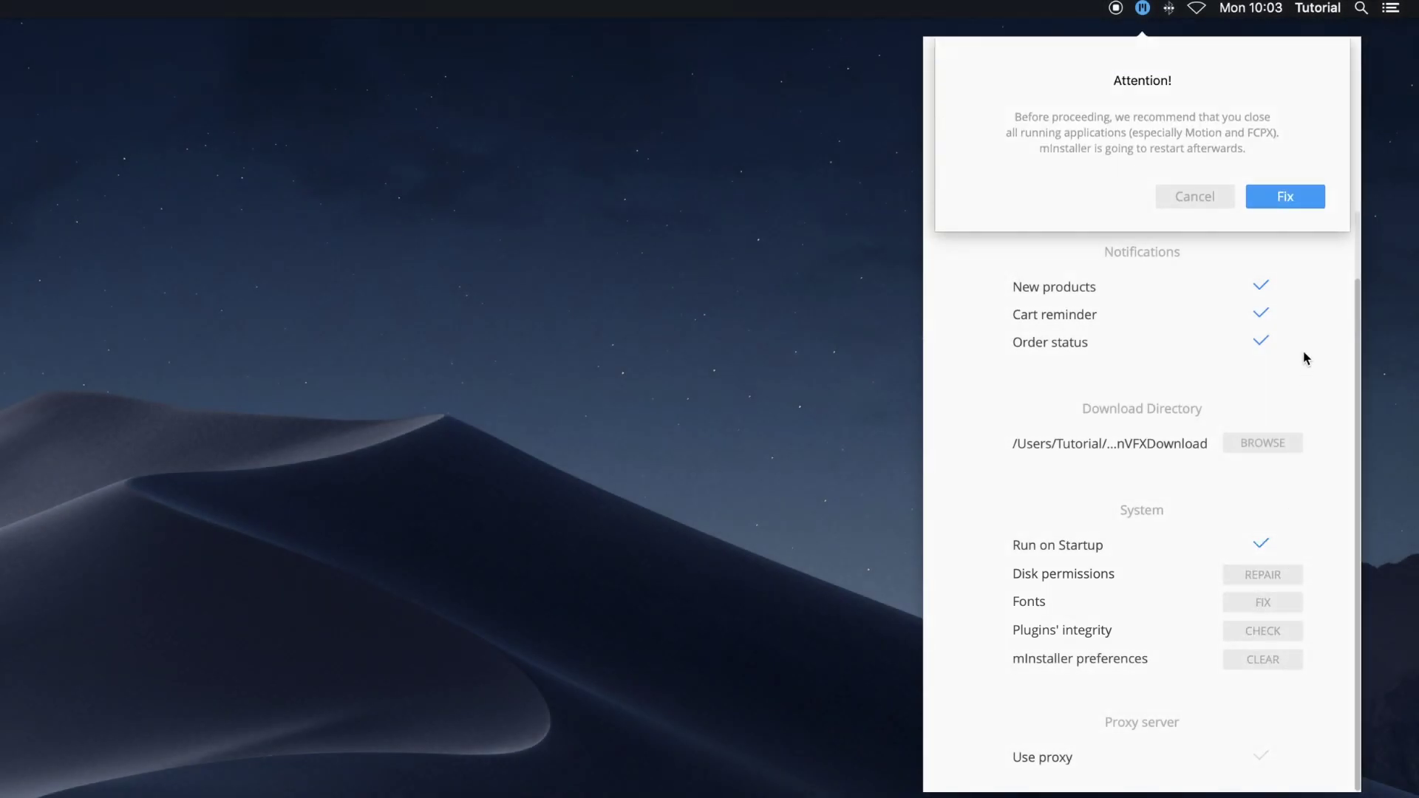
click(1285, 196)
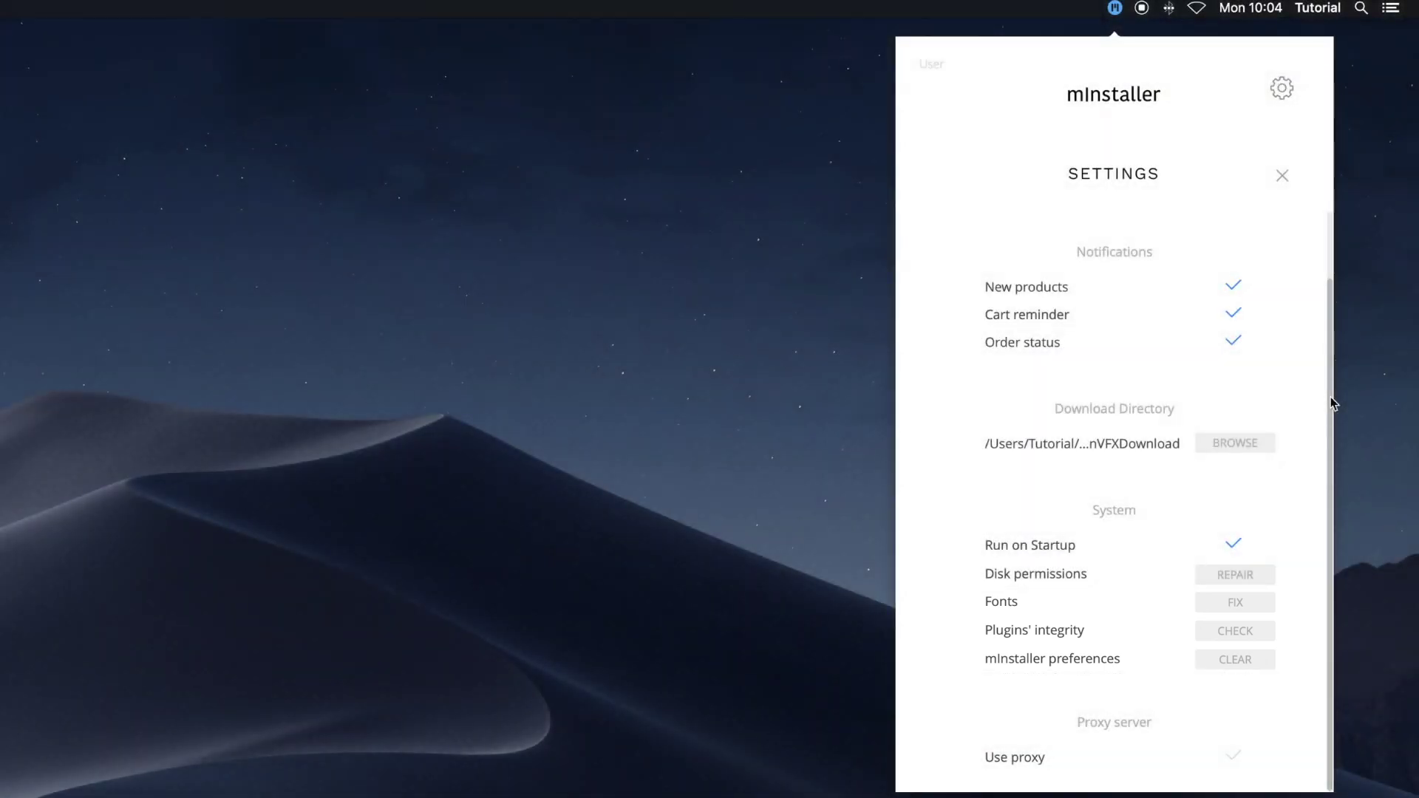
Check plugins' integrity (no issues), then confirm clearing mInstaller's preferences and cache files.
click(1264, 636)
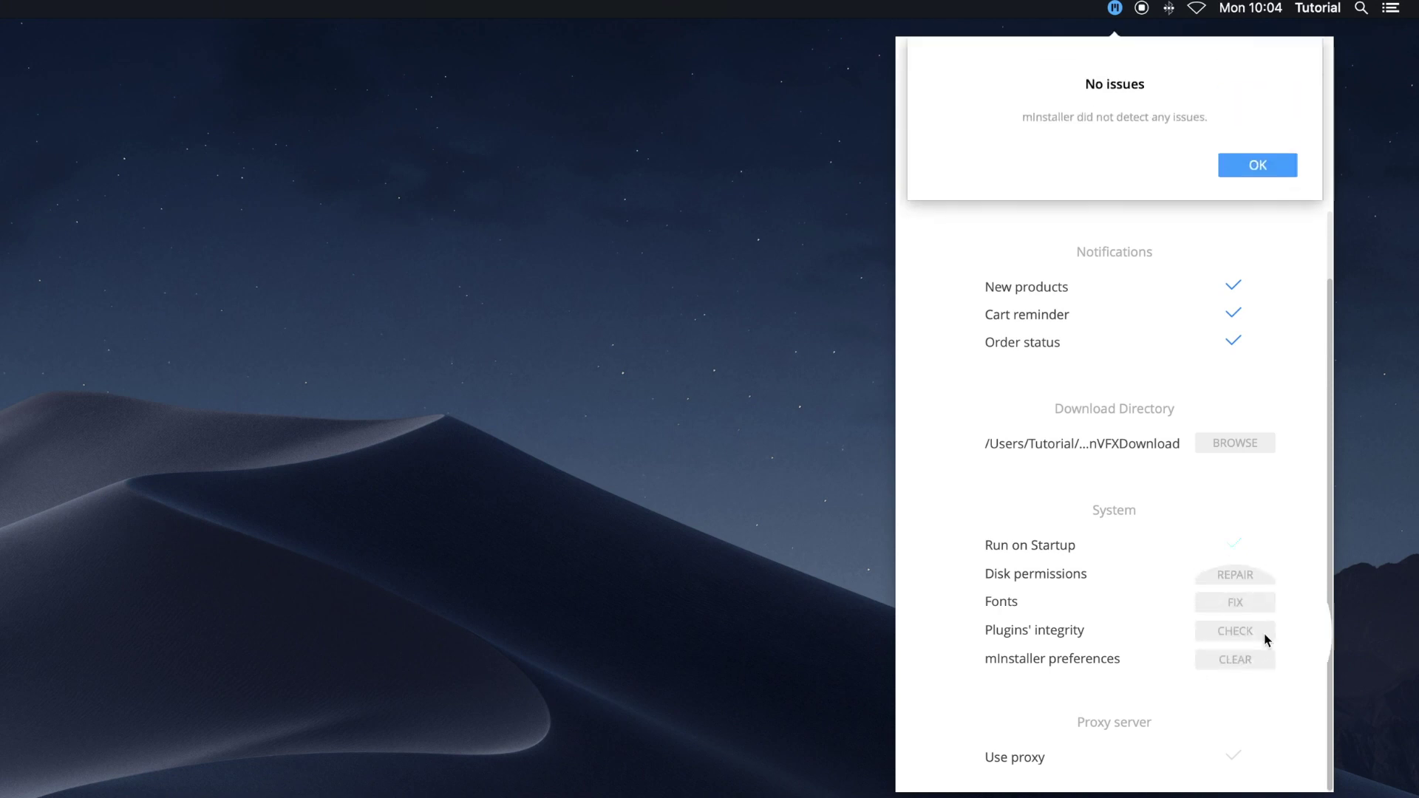
click(1273, 171)
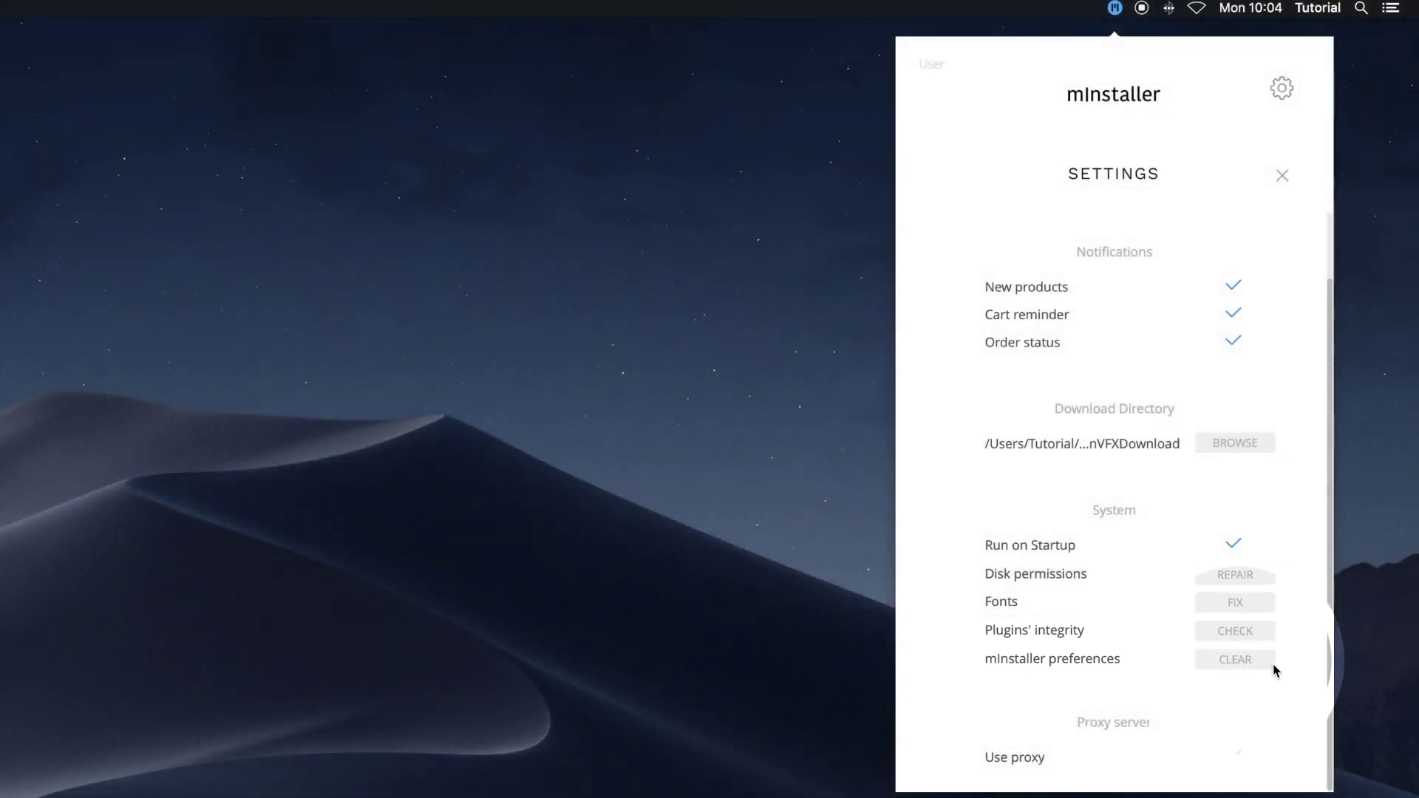
click(1272, 664)
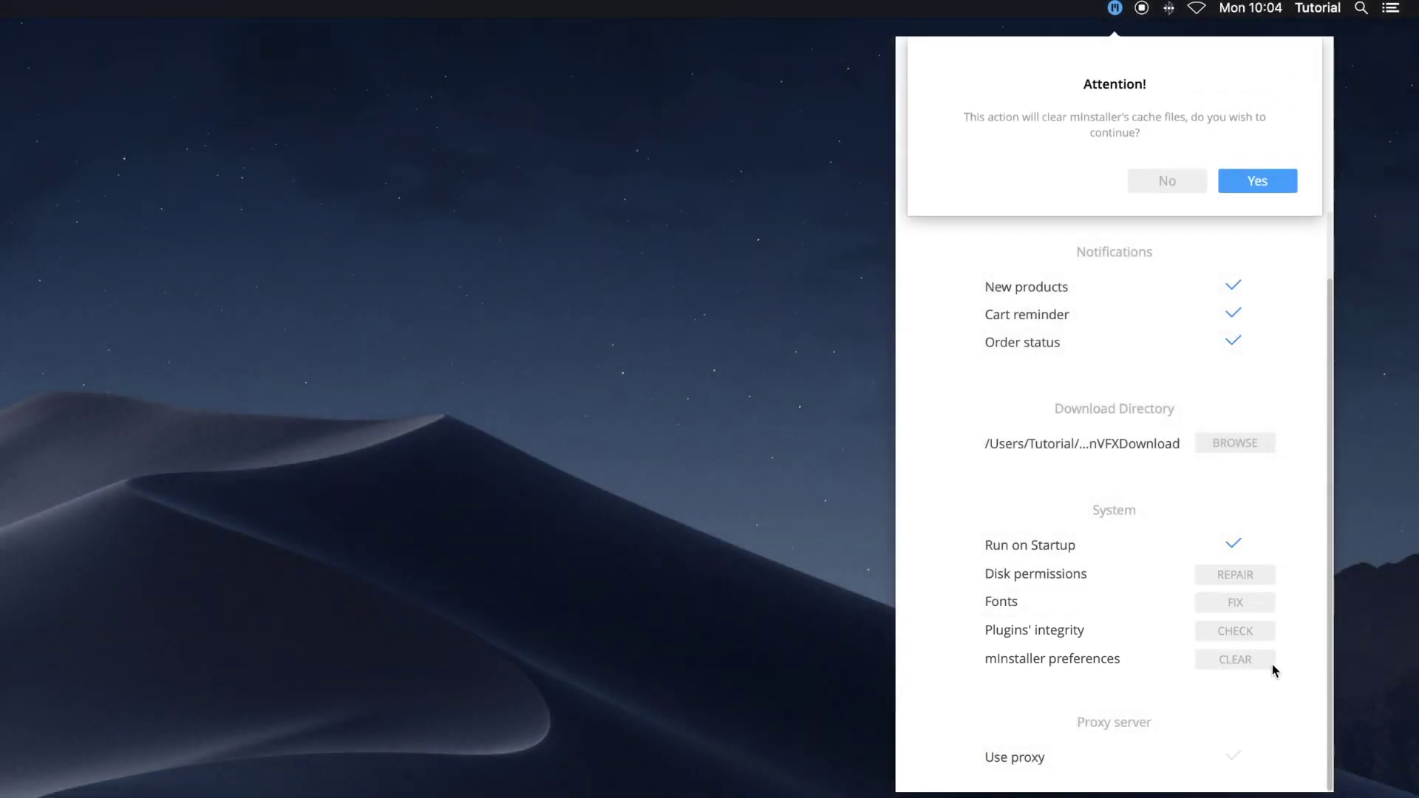
click(1279, 194)
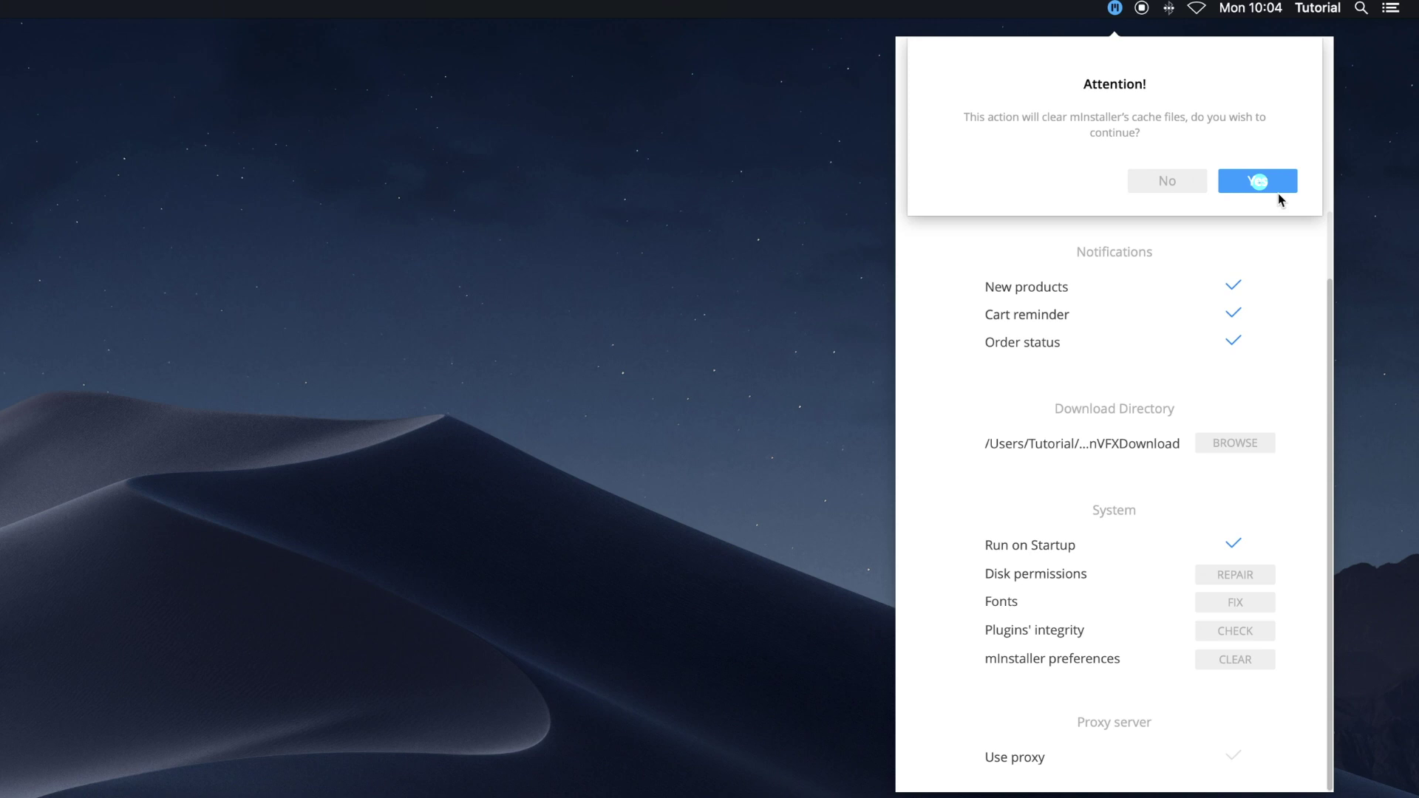